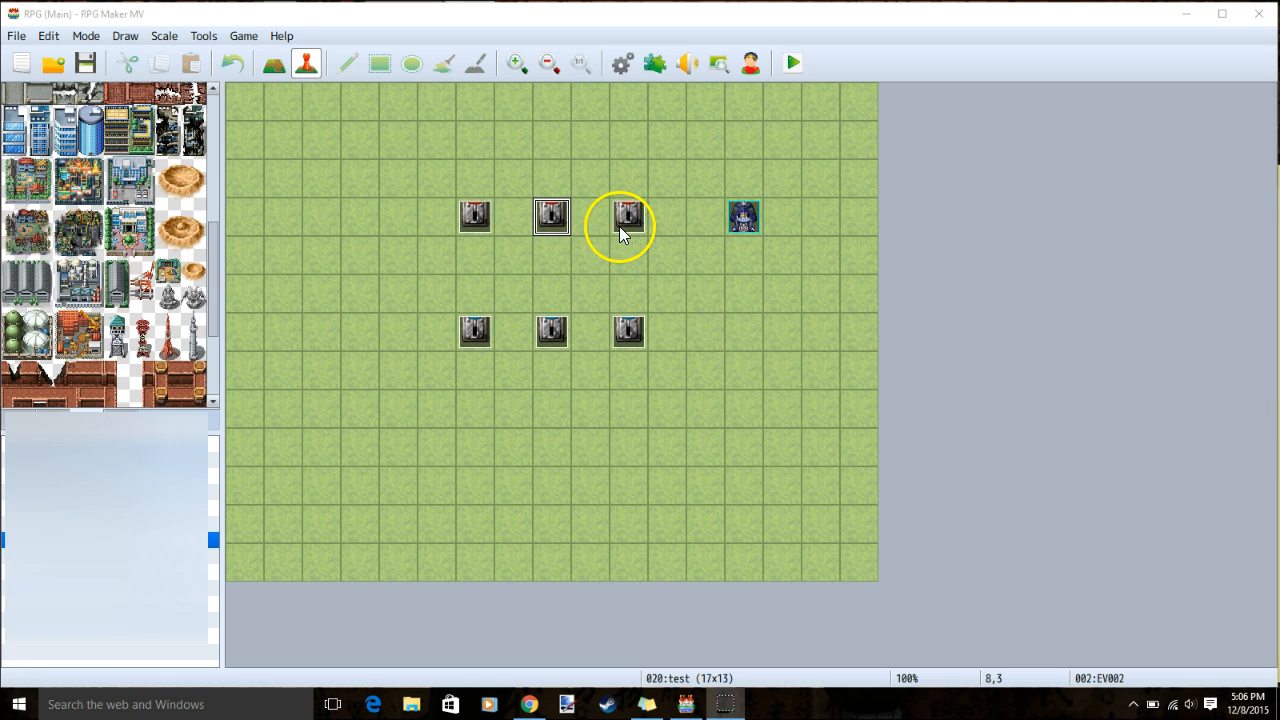
- Open the first red lever's event and examine the Control Switches choices for switch 0032 "switch 1 pressed"
{"action": "double_click", "coordinate": [473, 218]}
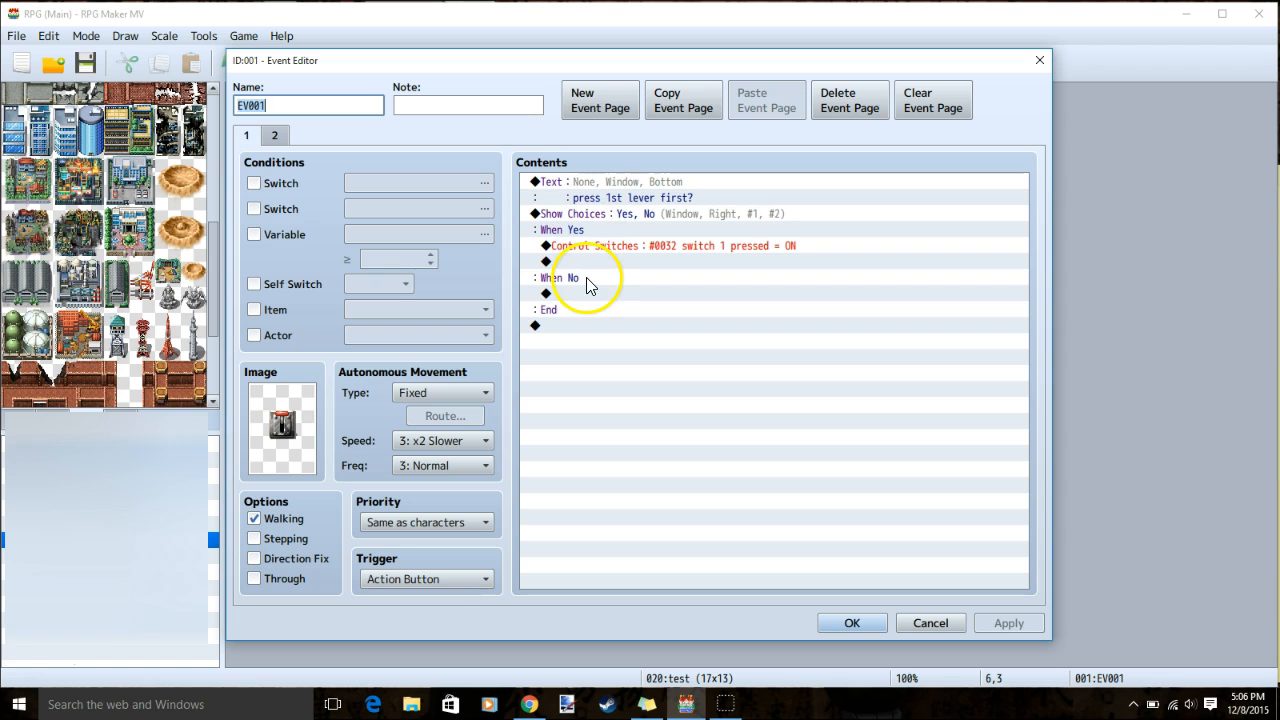
{"action": "left_click_drag", "start_coordinate": [806, 64], "coordinate": [808, 332]}
{"action": "left_click_drag", "start_coordinate": [691, 325], "coordinate": [633, 30]}
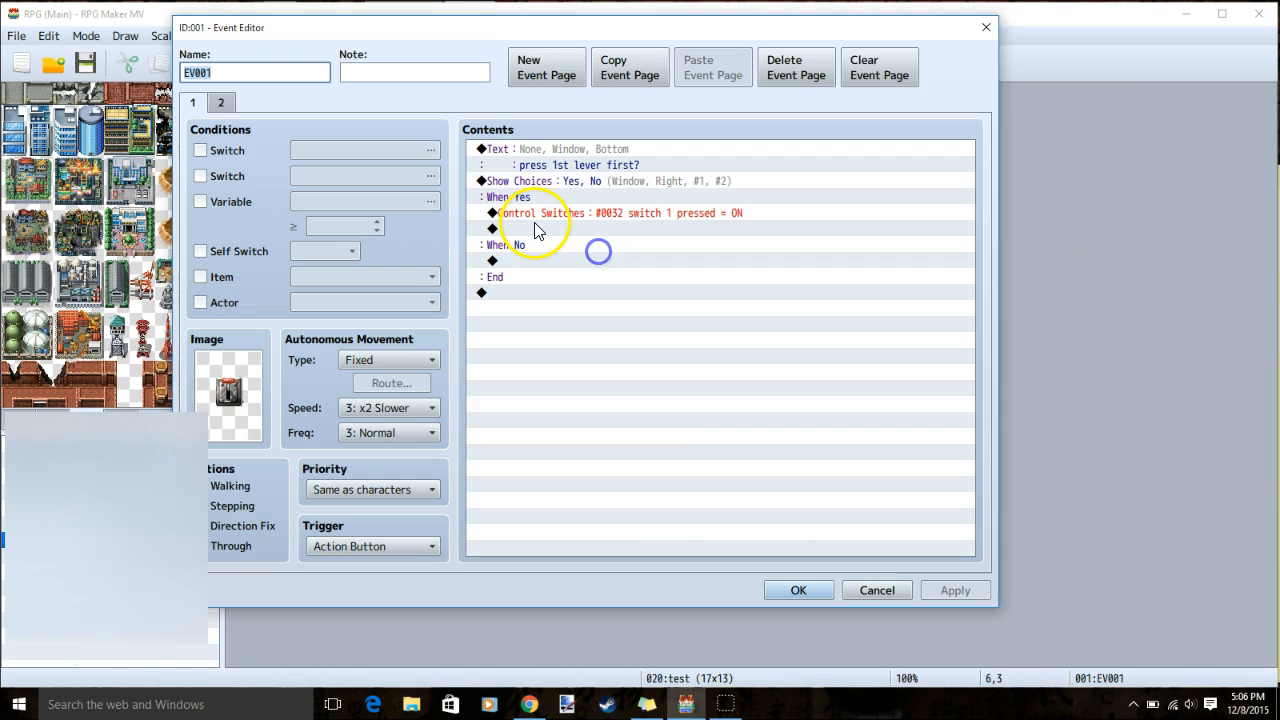
{"action": "double_click", "coordinate": [537, 228]}
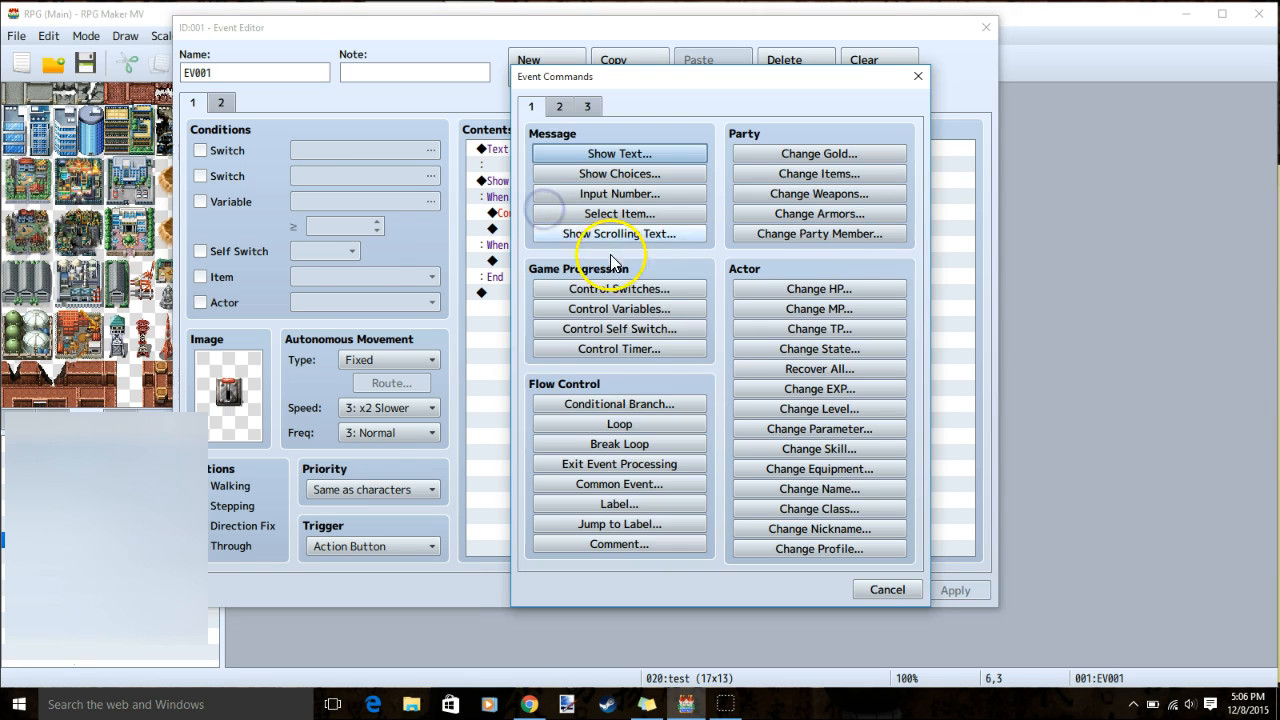
{"action": "left_click", "coordinate": [650, 290]}
{"action": "left_click", "coordinate": [759, 310]}
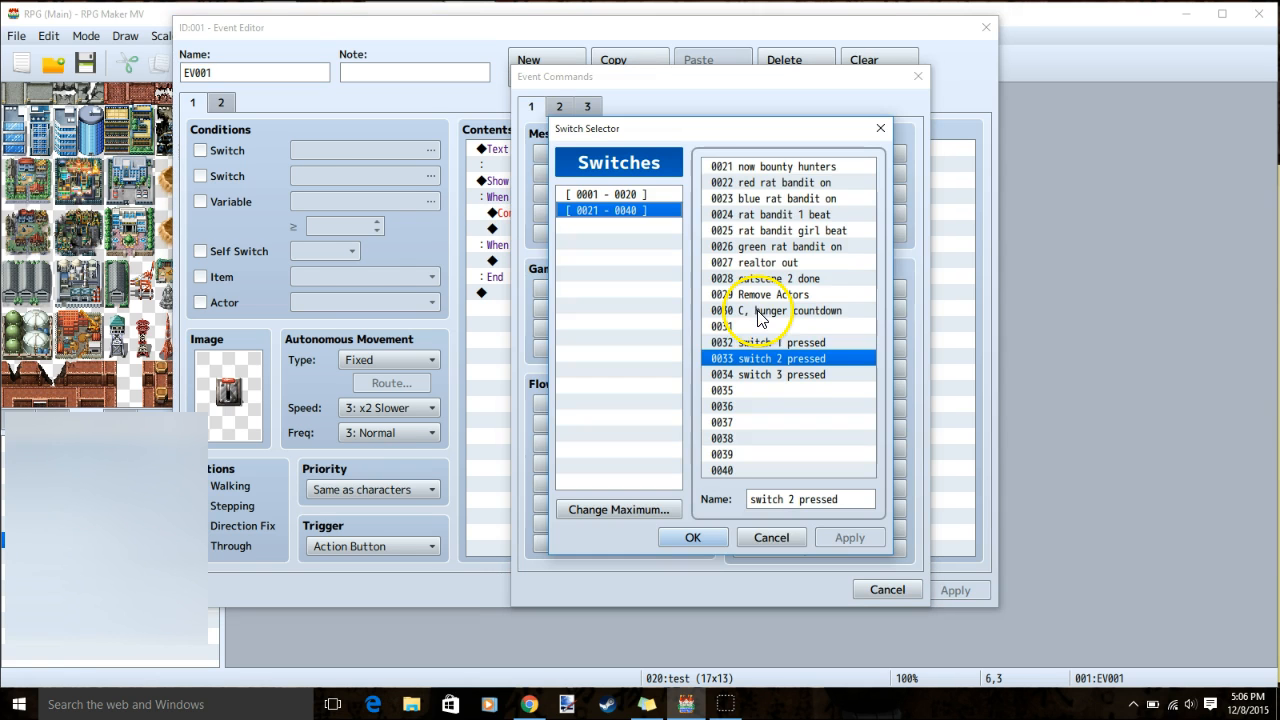
{"action": "left_click", "coordinate": [805, 360]}
{"action": "left_click", "coordinate": [806, 345]}
{"action": "left_click", "coordinate": [806, 358]}
{"action": "left_click", "coordinate": [823, 345]}
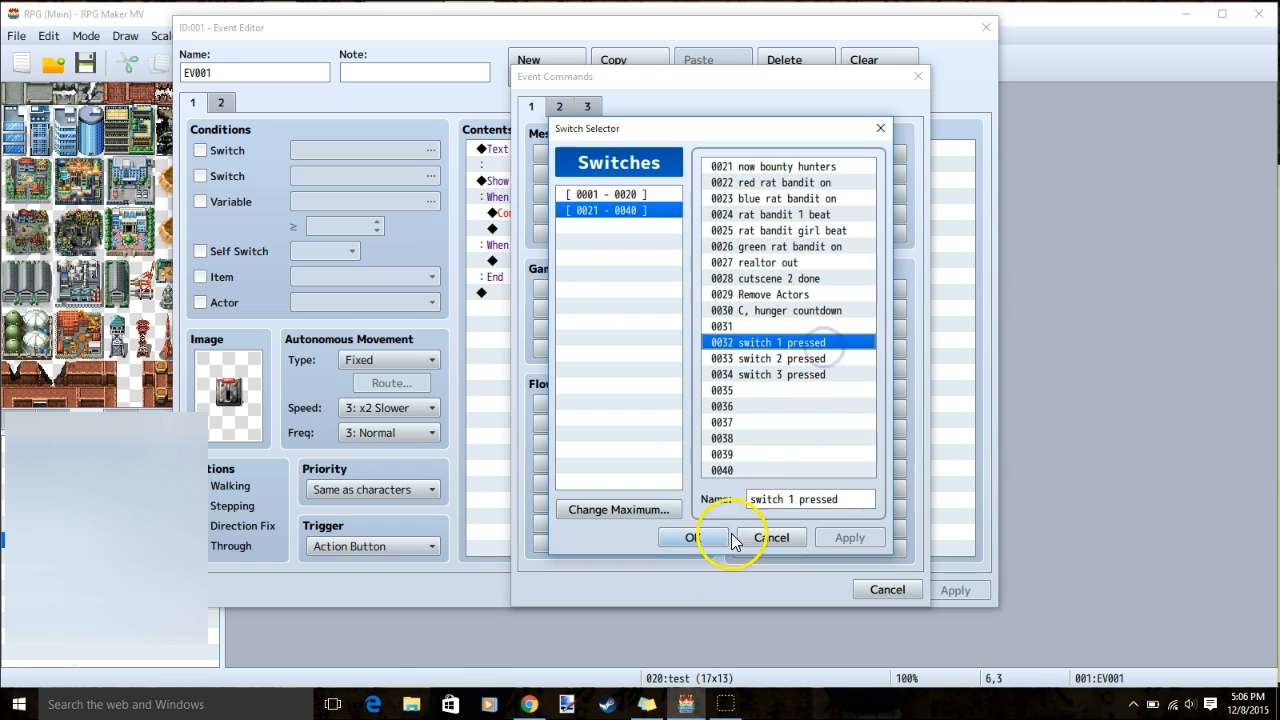
{"action": "left_click", "coordinate": [880, 128]}
{"action": "left_click", "coordinate": [728, 418]}
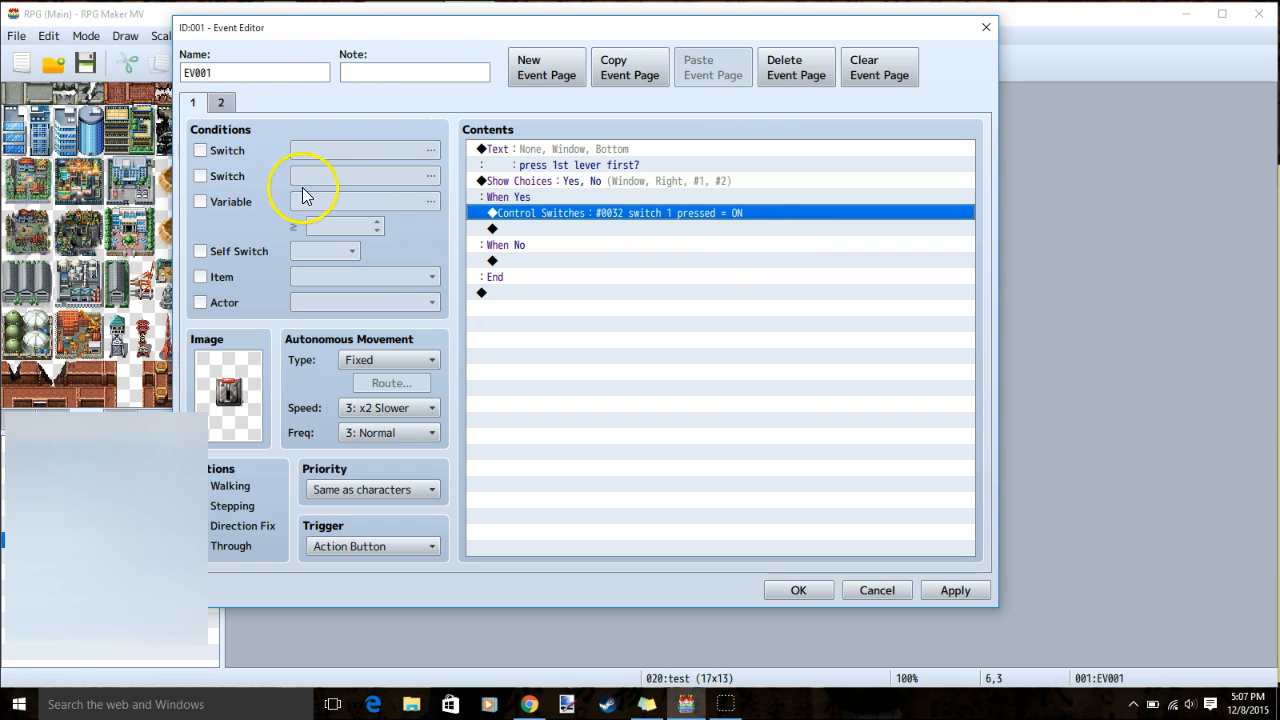
- Review the first red lever's second event page with its switch condition, image and text, and accept the event
{"action": "left_click", "coordinate": [220, 100]}
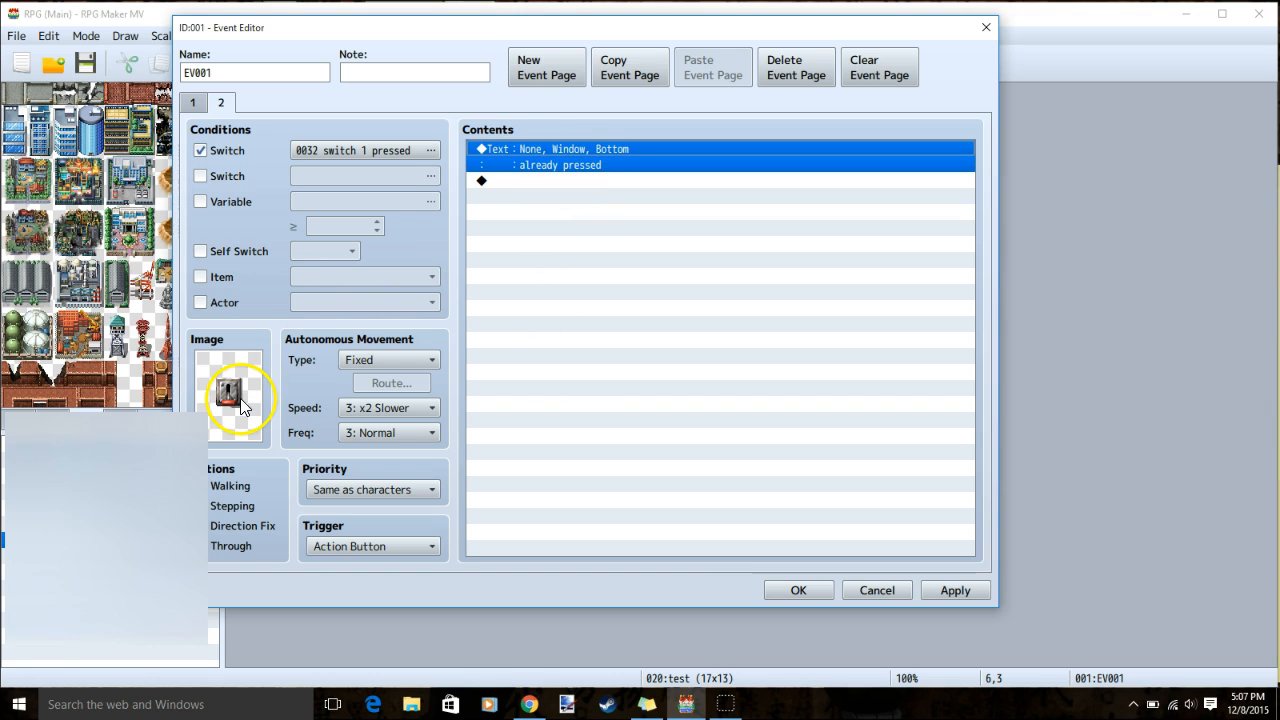
{"action": "left_click", "coordinate": [955, 590]}
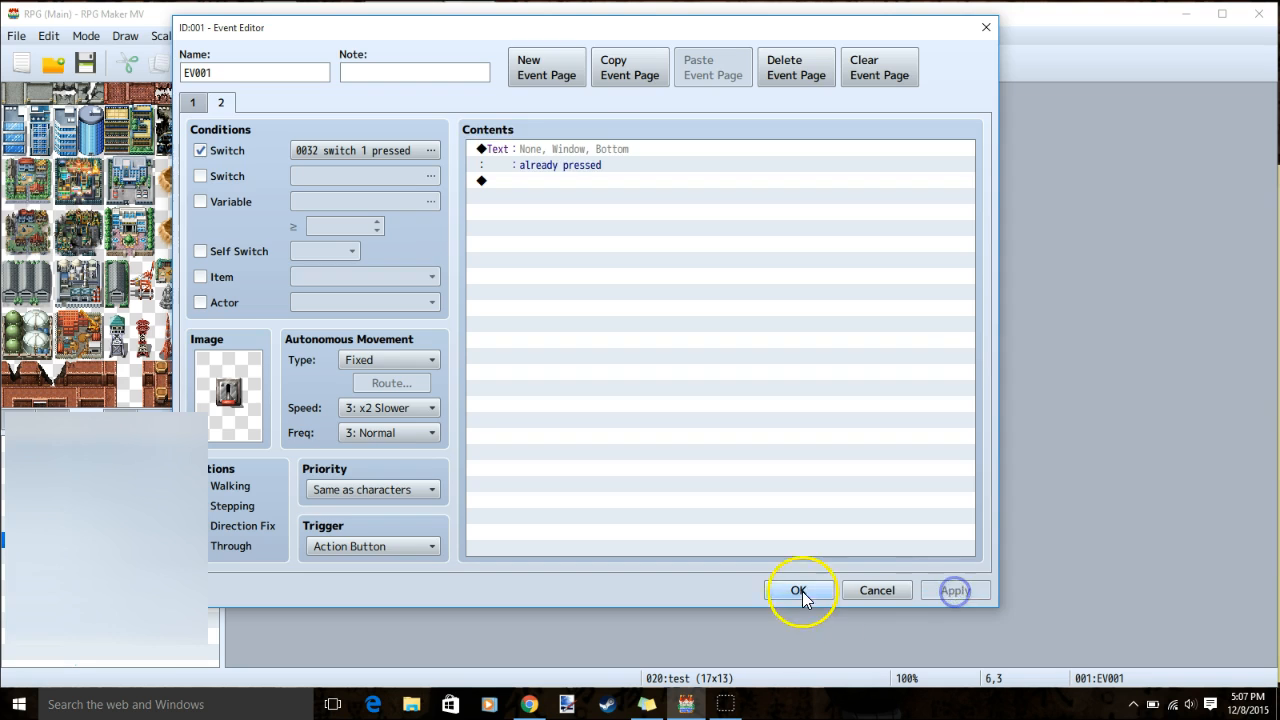
{"action": "left_click", "coordinate": [798, 590]}
- Open the second red lever's event and examine the Battle Processing command's troop options without adding the command
{"action": "double_click", "coordinate": [551, 216]}
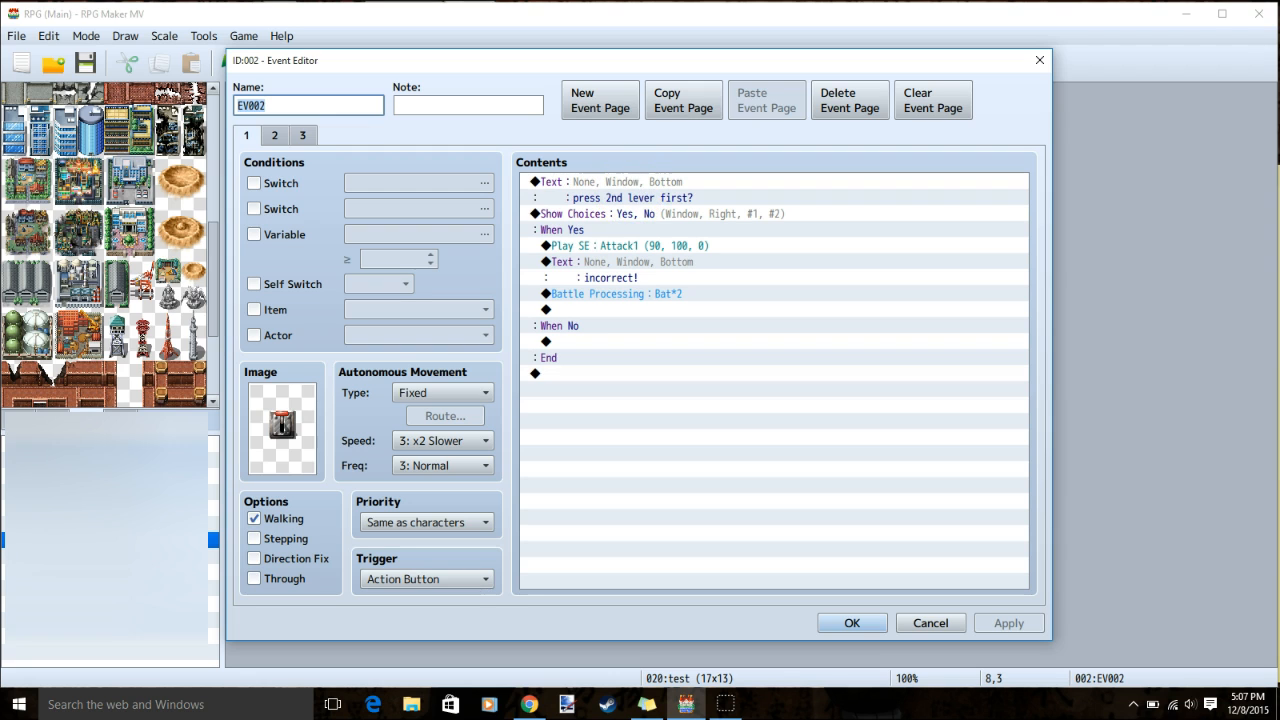
{"action": "double_click", "coordinate": [622, 309]}
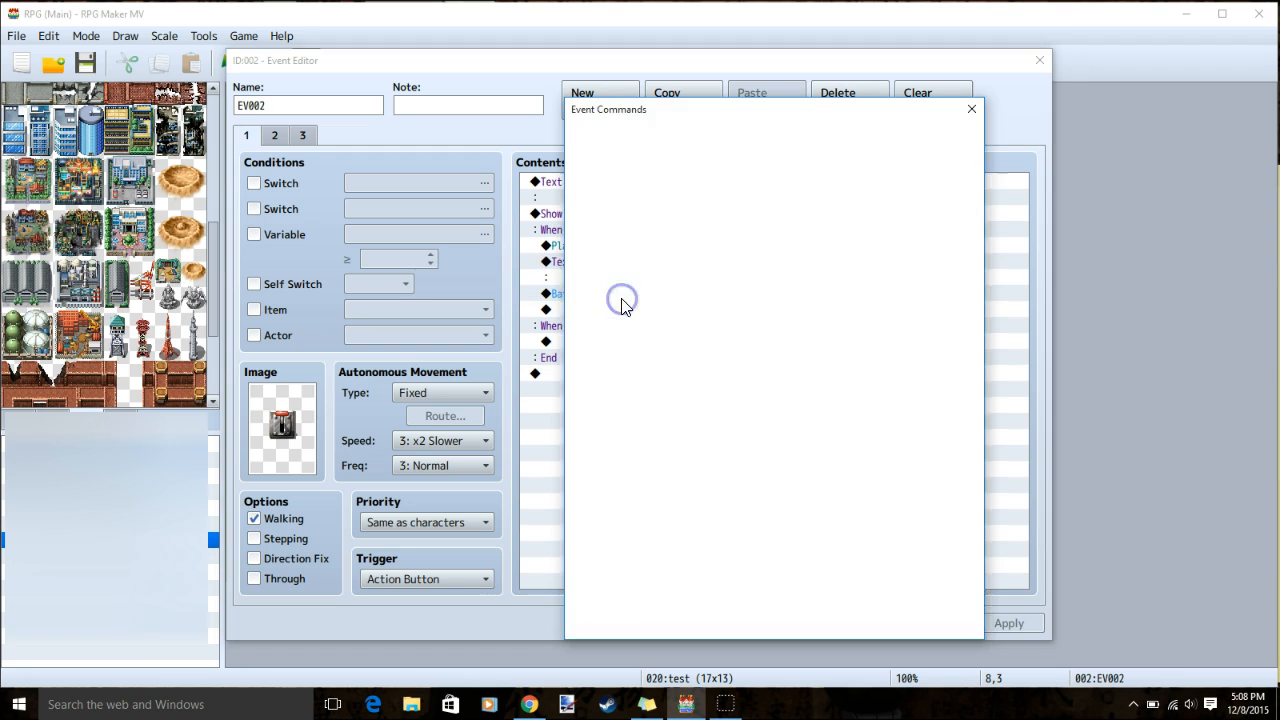
{"action": "left_click", "coordinate": [648, 139]}
{"action": "left_click", "coordinate": [672, 188]}
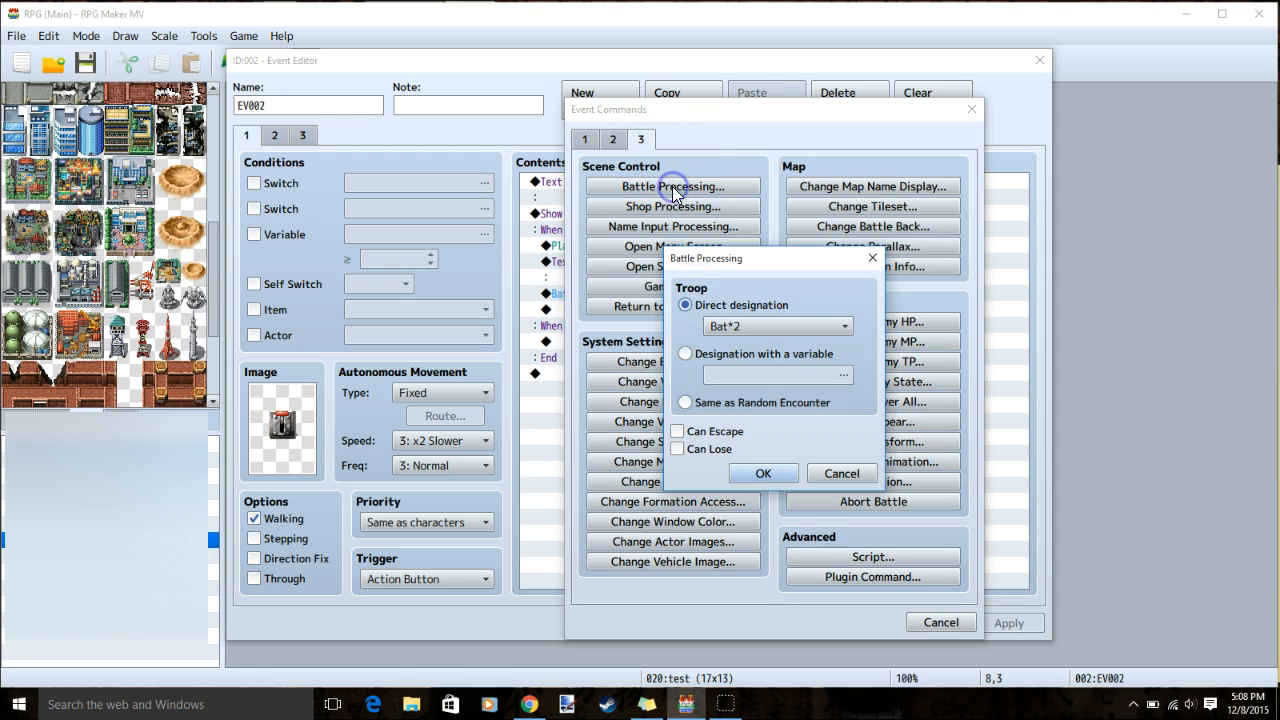
{"action": "left_click", "coordinate": [872, 257]}
{"action": "left_click", "coordinate": [969, 111]}
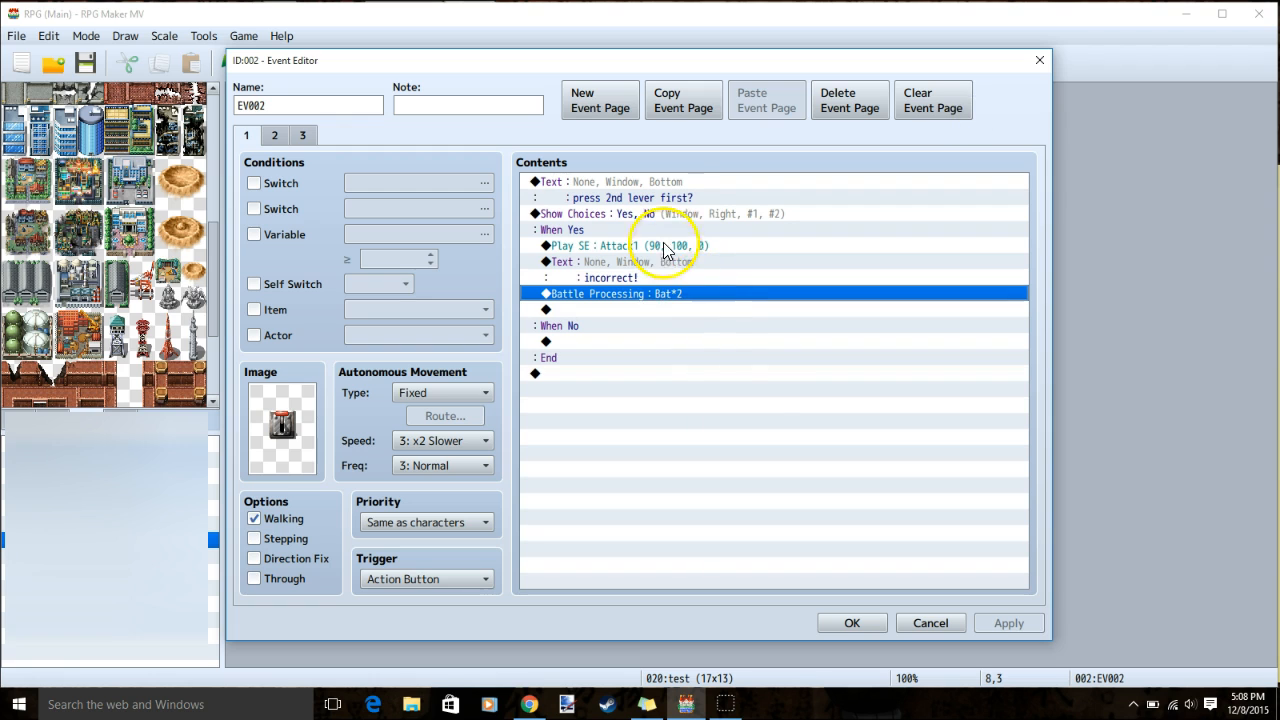
- Review the conditions and commands on the second red lever's second and third event pages, and close its event
{"action": "left_click", "coordinate": [1038, 62]}
{"action": "left_click", "coordinate": [273, 136]}
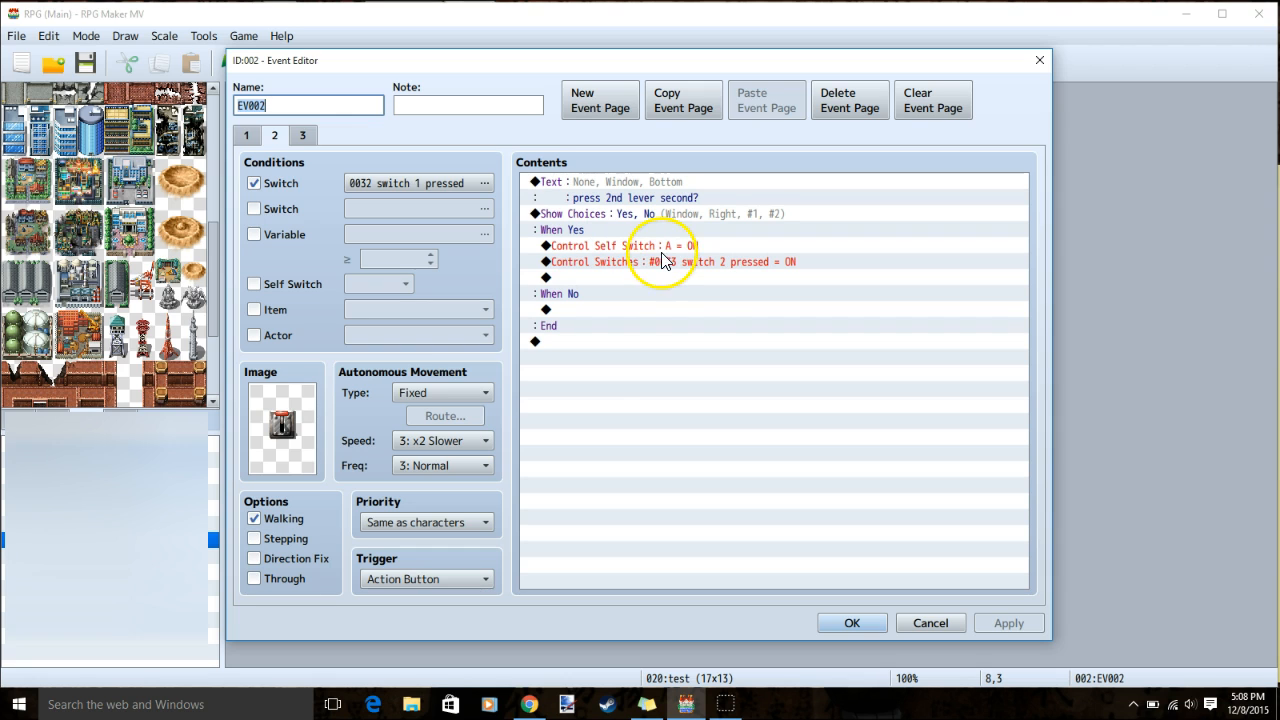
{"action": "left_click", "coordinate": [302, 137]}
{"action": "left_click", "coordinate": [266, 138]}
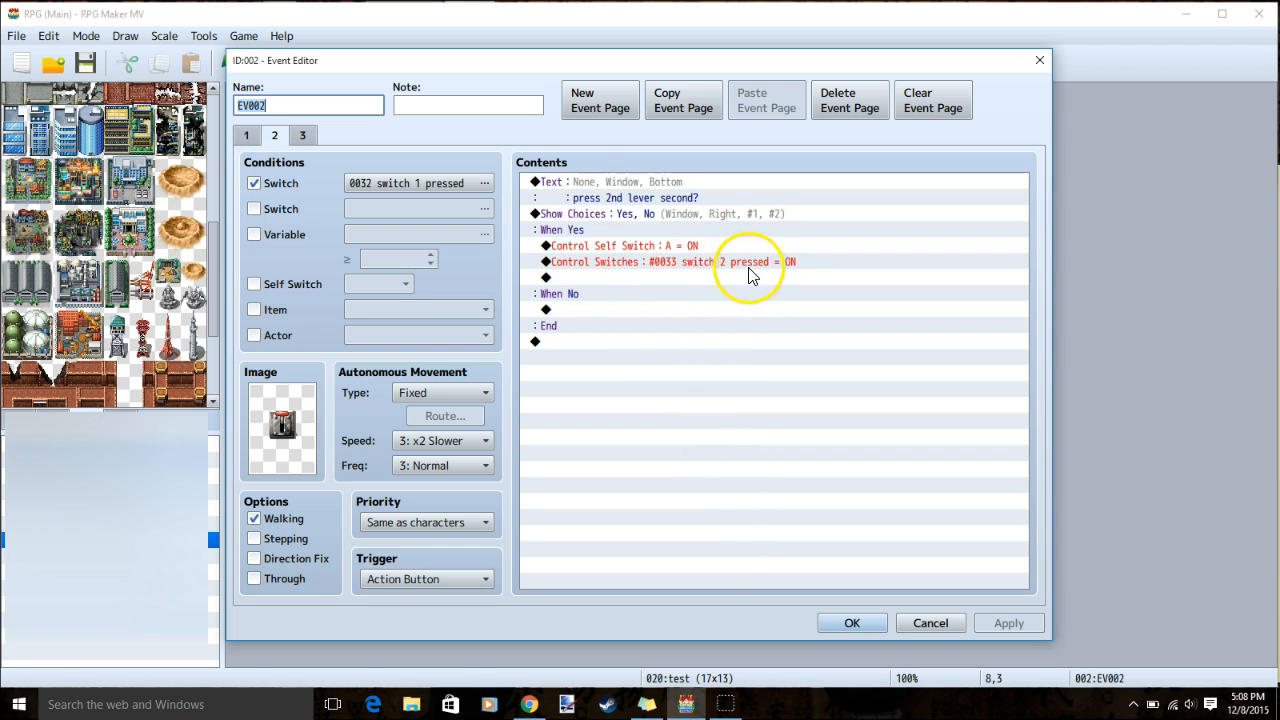
{"action": "left_click", "coordinate": [303, 137]}
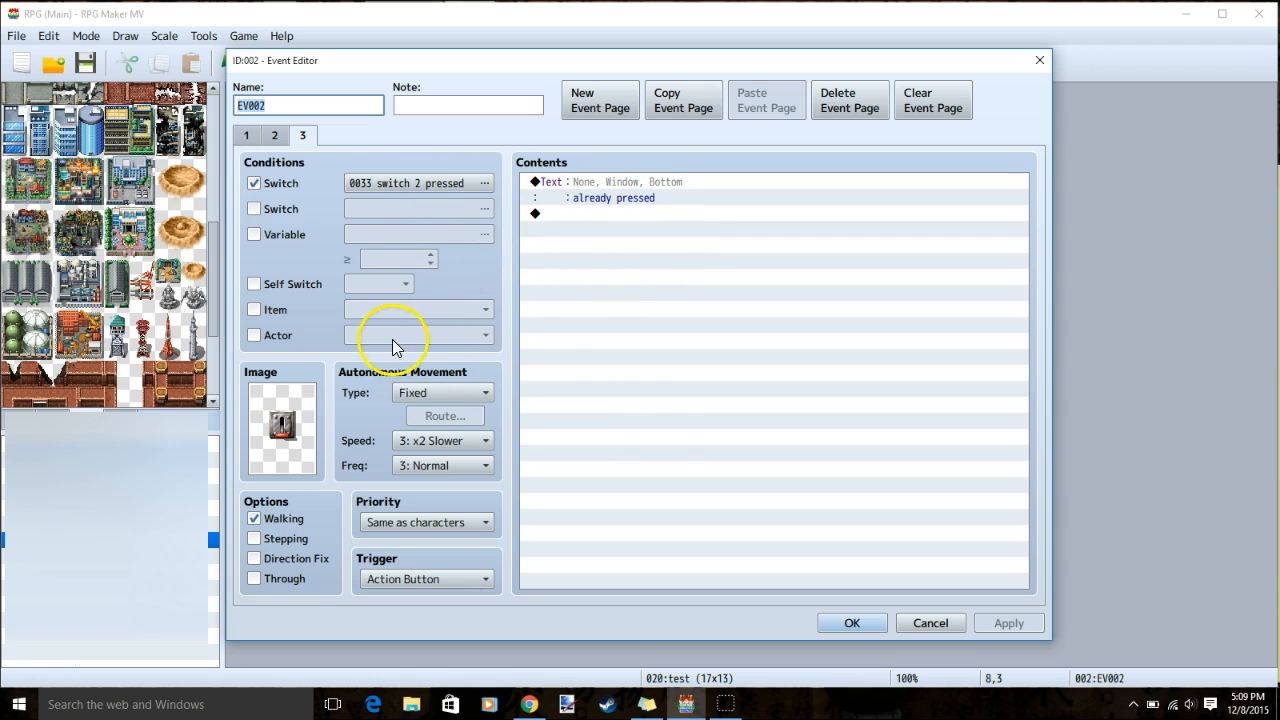
{"action": "left_click", "coordinate": [852, 623]}
- Examine the third red lever's first and second event pages, including the wrong-order commands and the switch 1 reset
{"action": "double_click", "coordinate": [643, 241]}
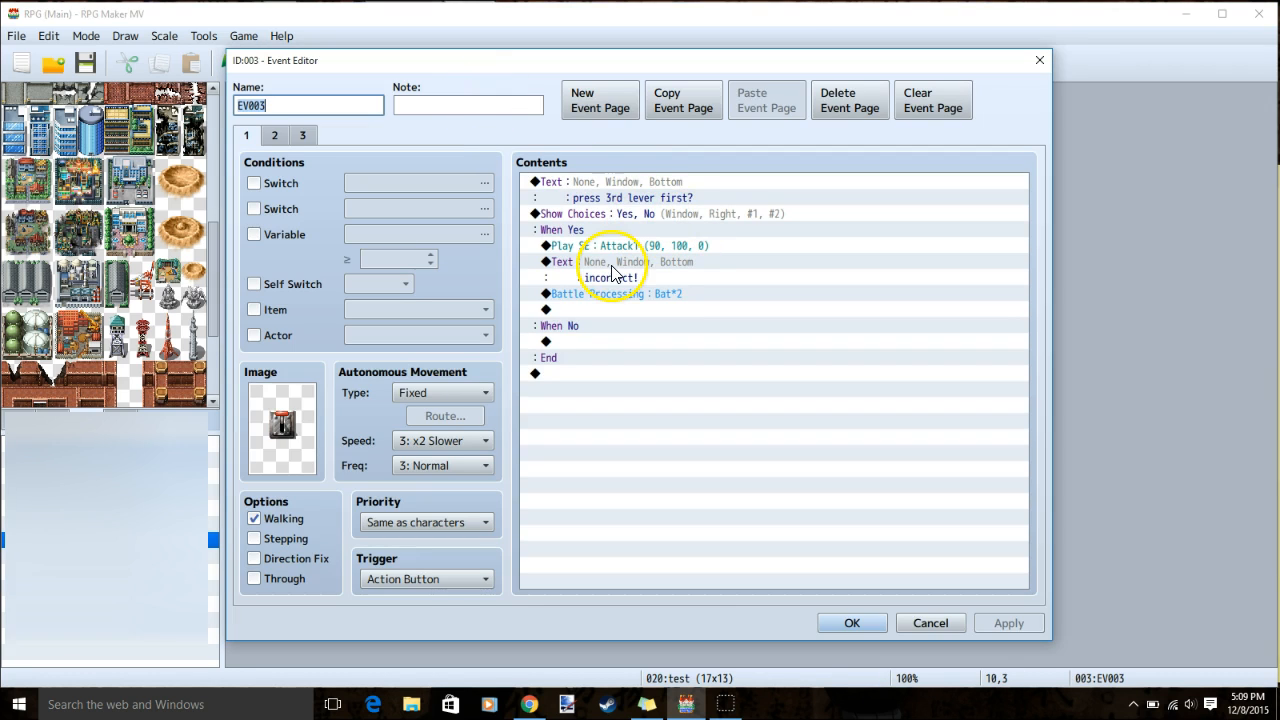
{"action": "left_click", "coordinate": [274, 136]}
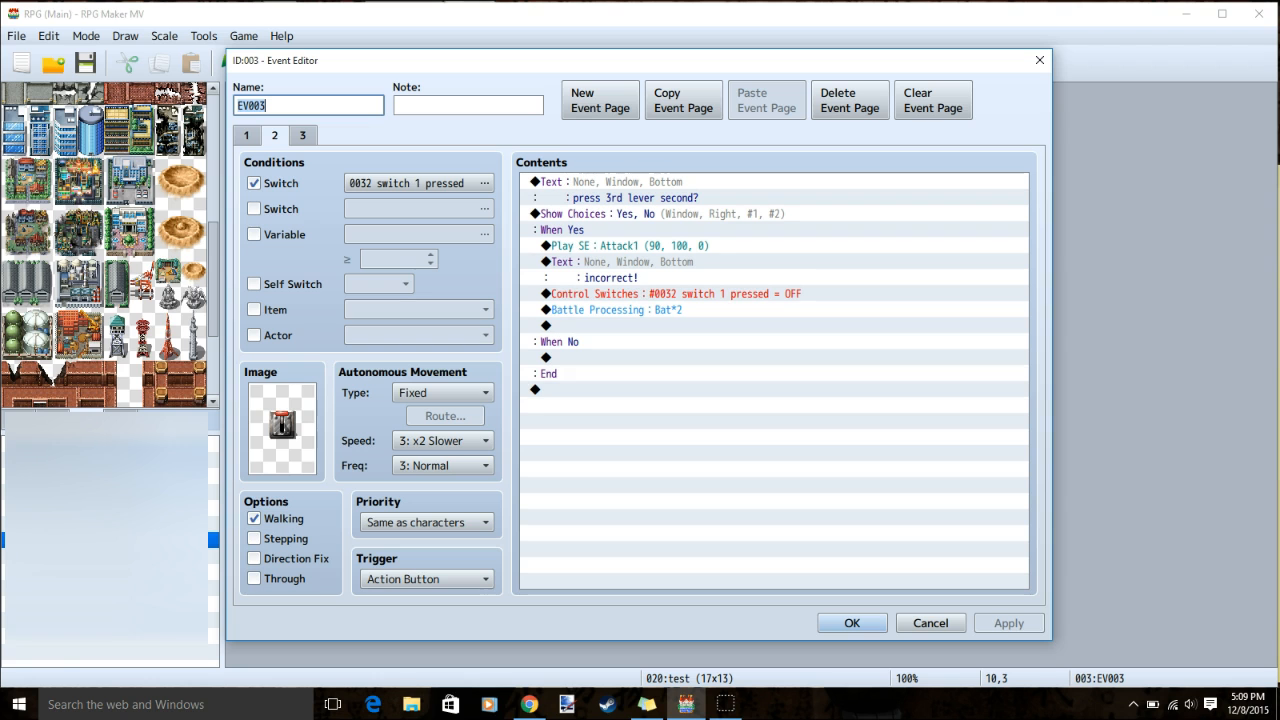
{"action": "left_click_drag", "start_coordinate": [513, 67], "coordinate": [543, 297]}
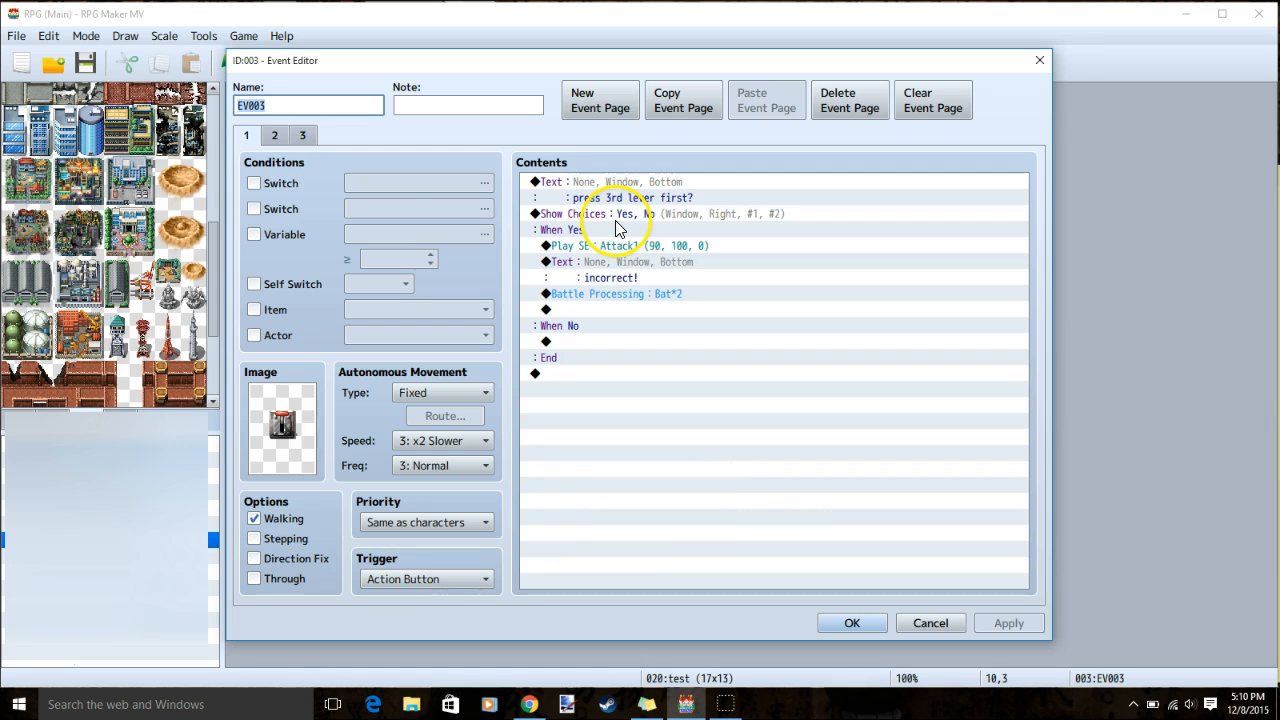
{"action": "left_click", "coordinate": [276, 135]}
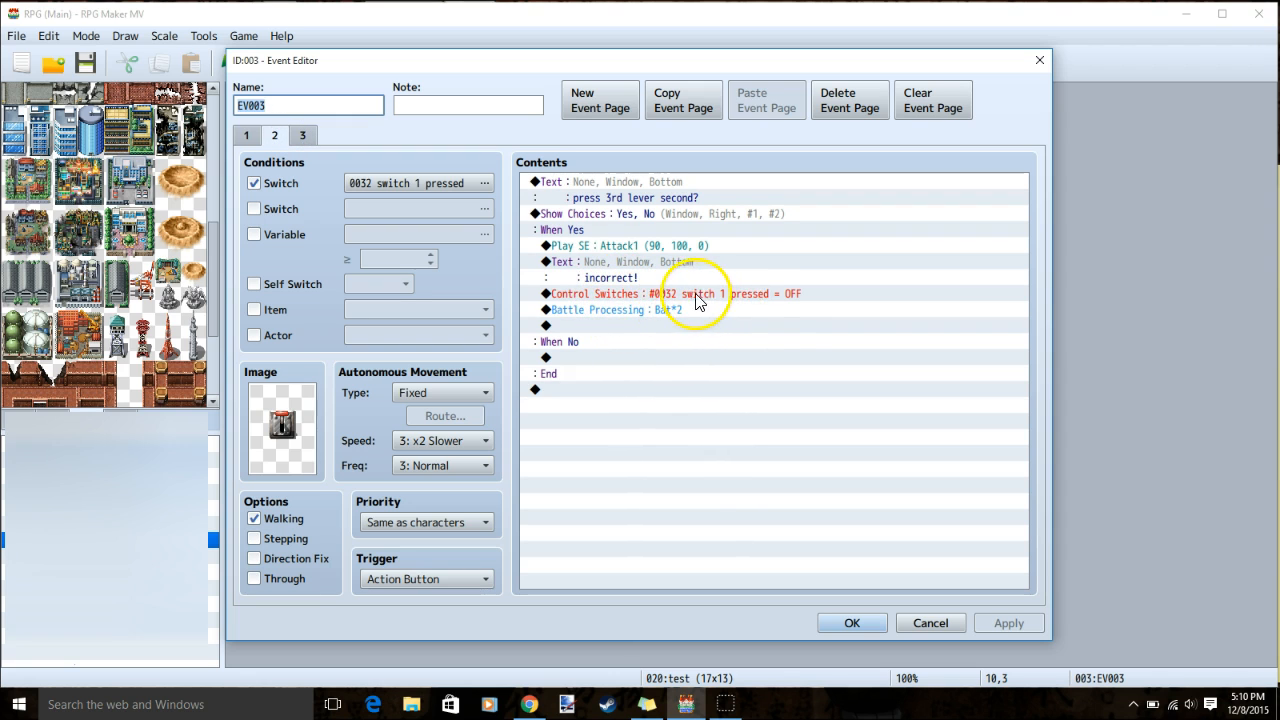
{"action": "left_click", "coordinate": [1039, 60]}
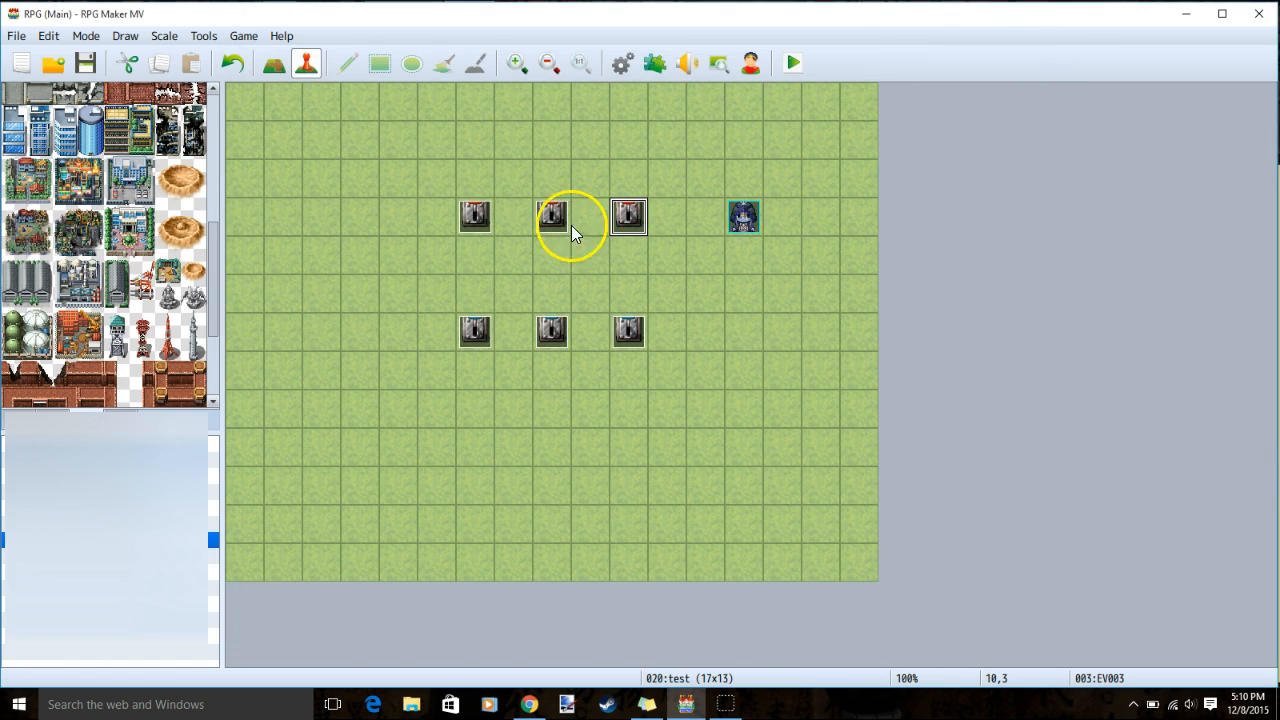
{"action": "double_click", "coordinate": [628, 217]}
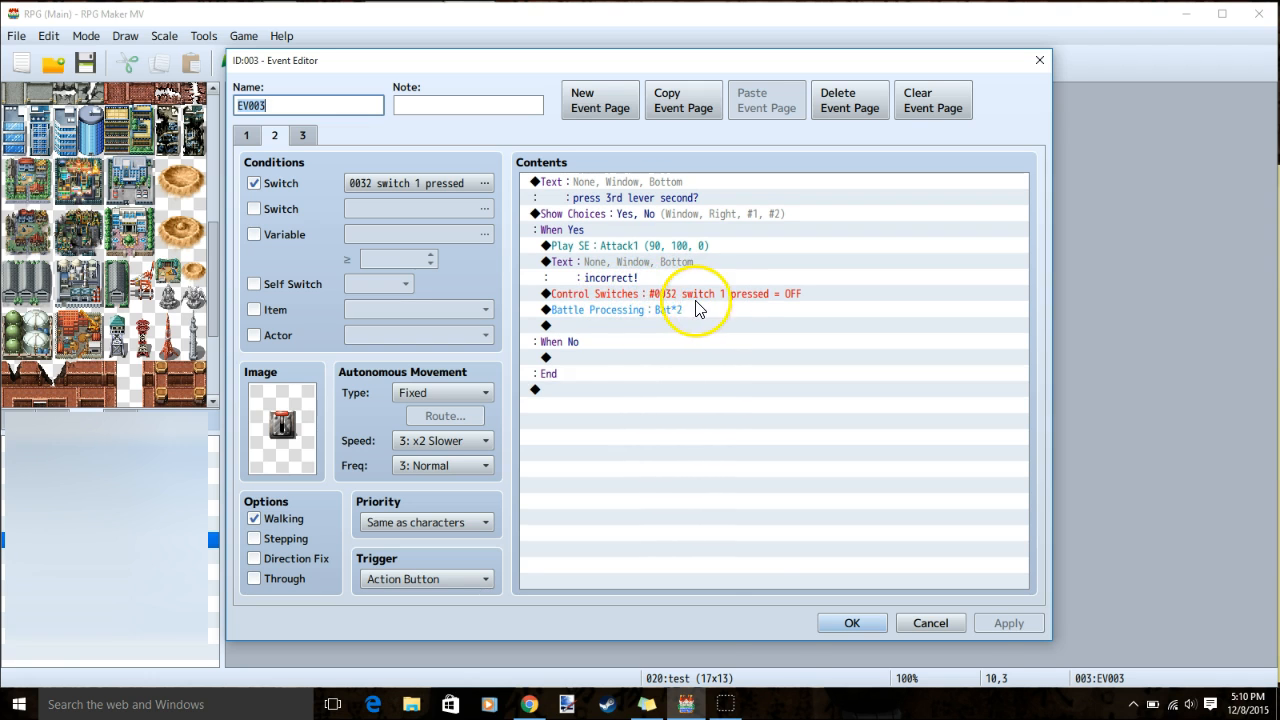
{"action": "key", "text": "Escape"}
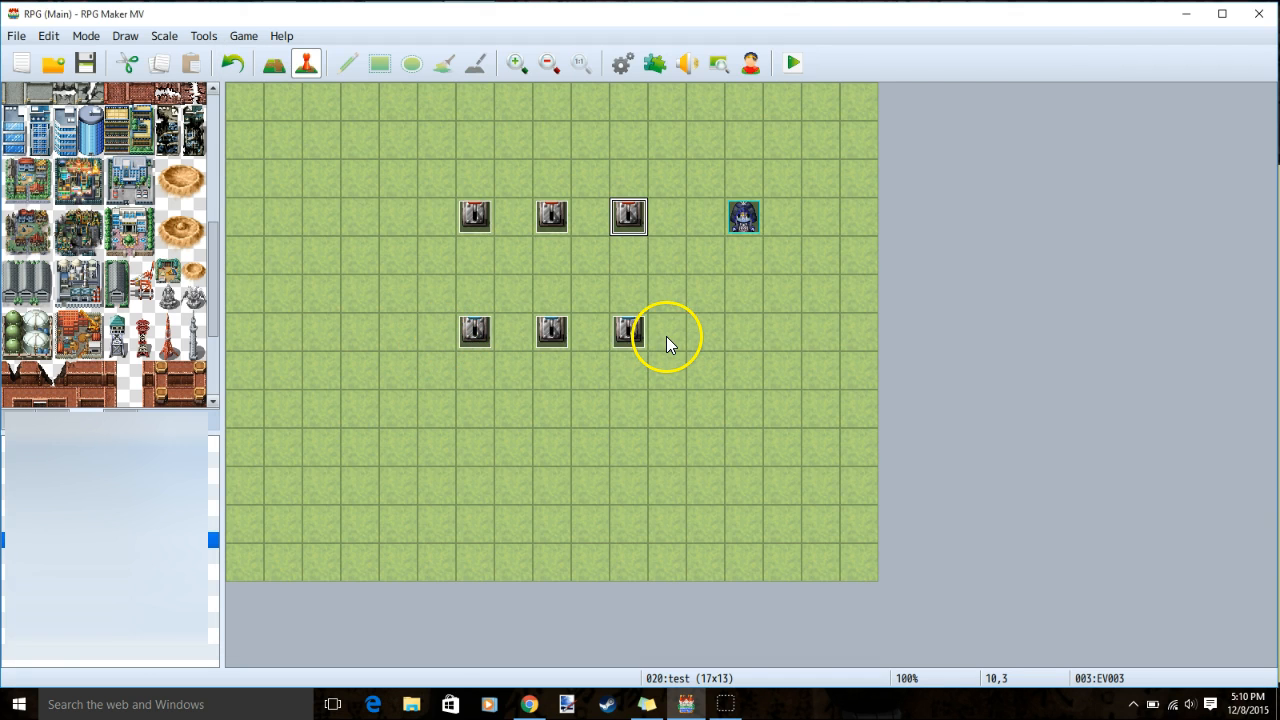
- Open the middle blue lever's event and examine the Change HP options for decreasing the entire party's HP
{"action": "double_click", "coordinate": [557, 336]}
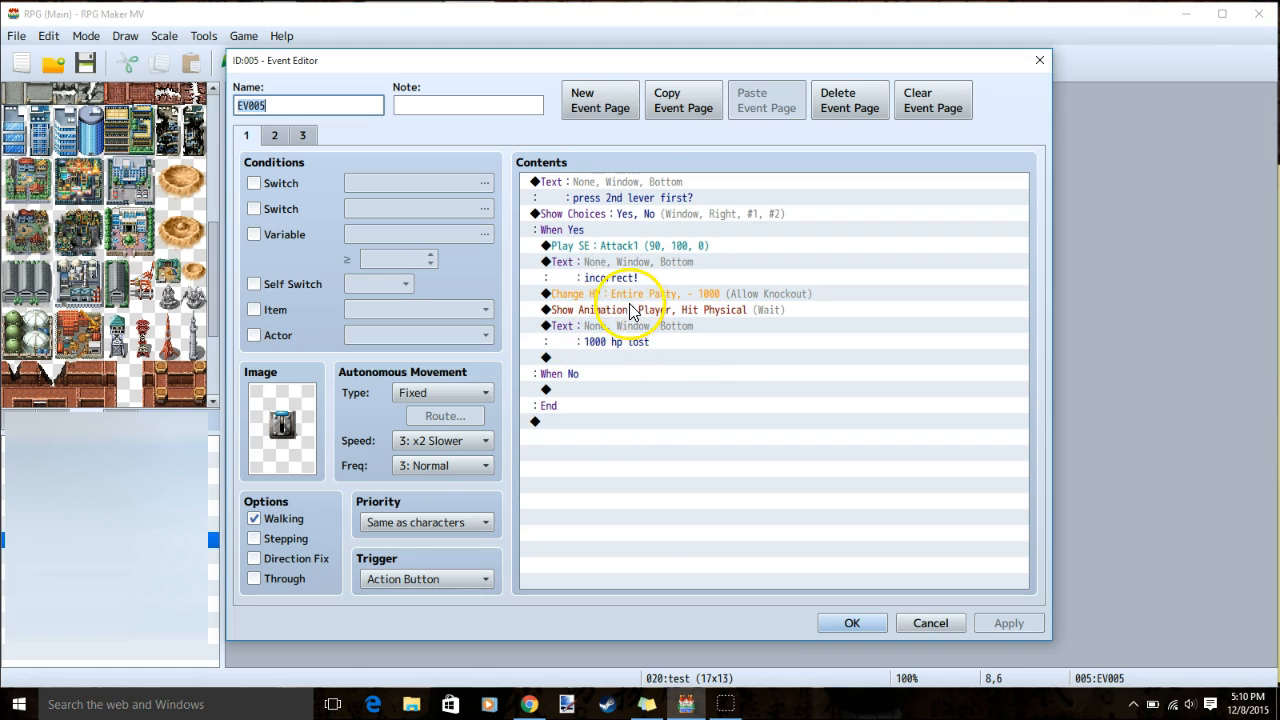
{"action": "double_click", "coordinate": [611, 297]}
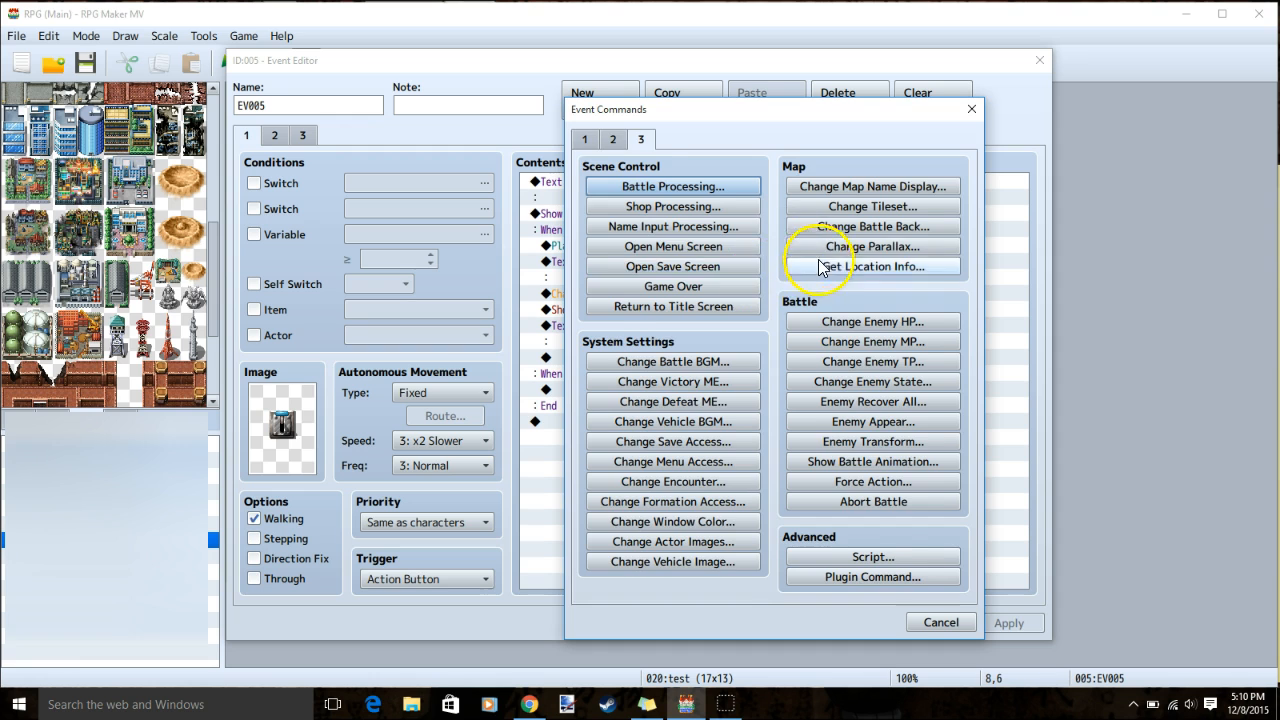
{"action": "left_click", "coordinate": [585, 139]}
{"action": "left_click", "coordinate": [925, 325]}
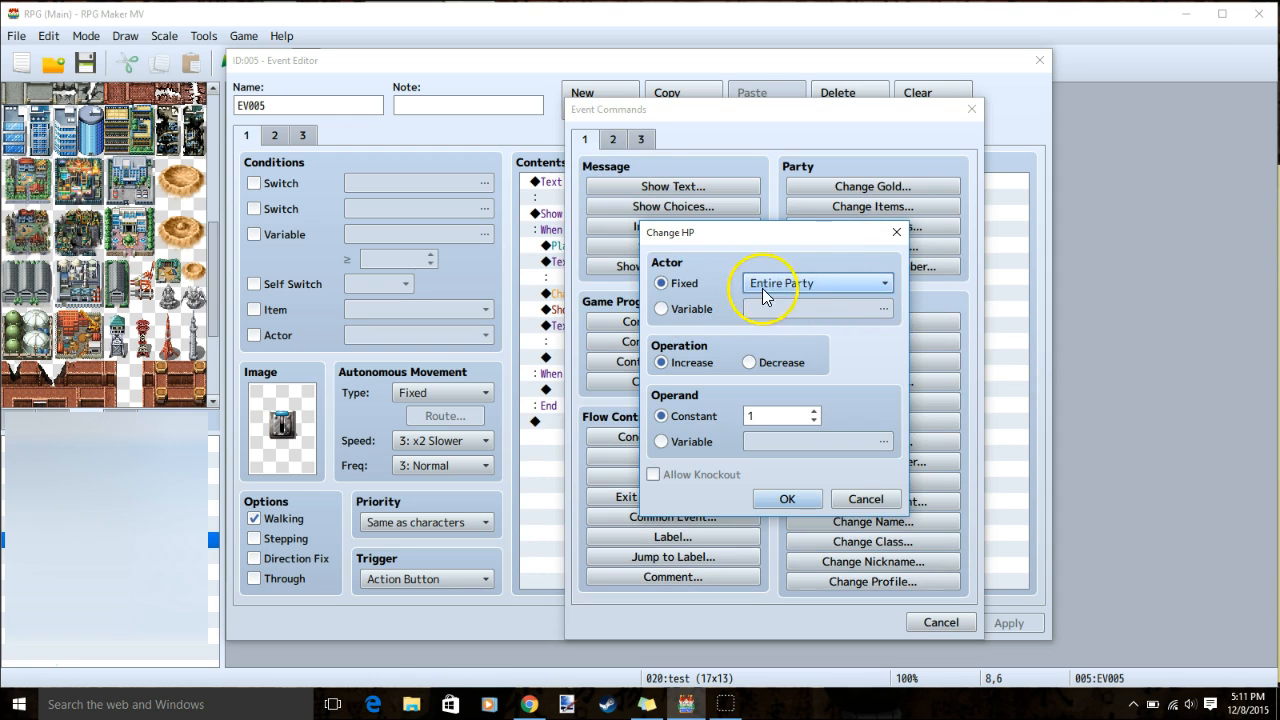
{"action": "left_click", "coordinate": [758, 363]}
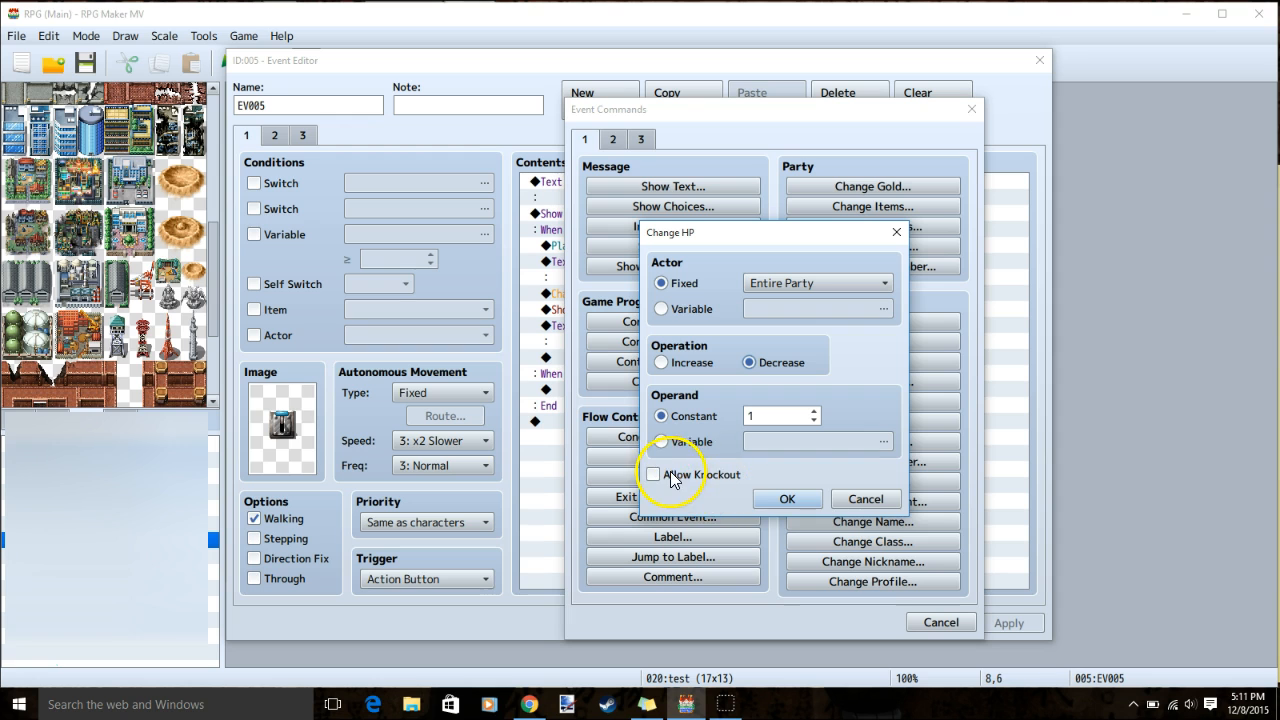
{"action": "left_click", "coordinate": [896, 233]}
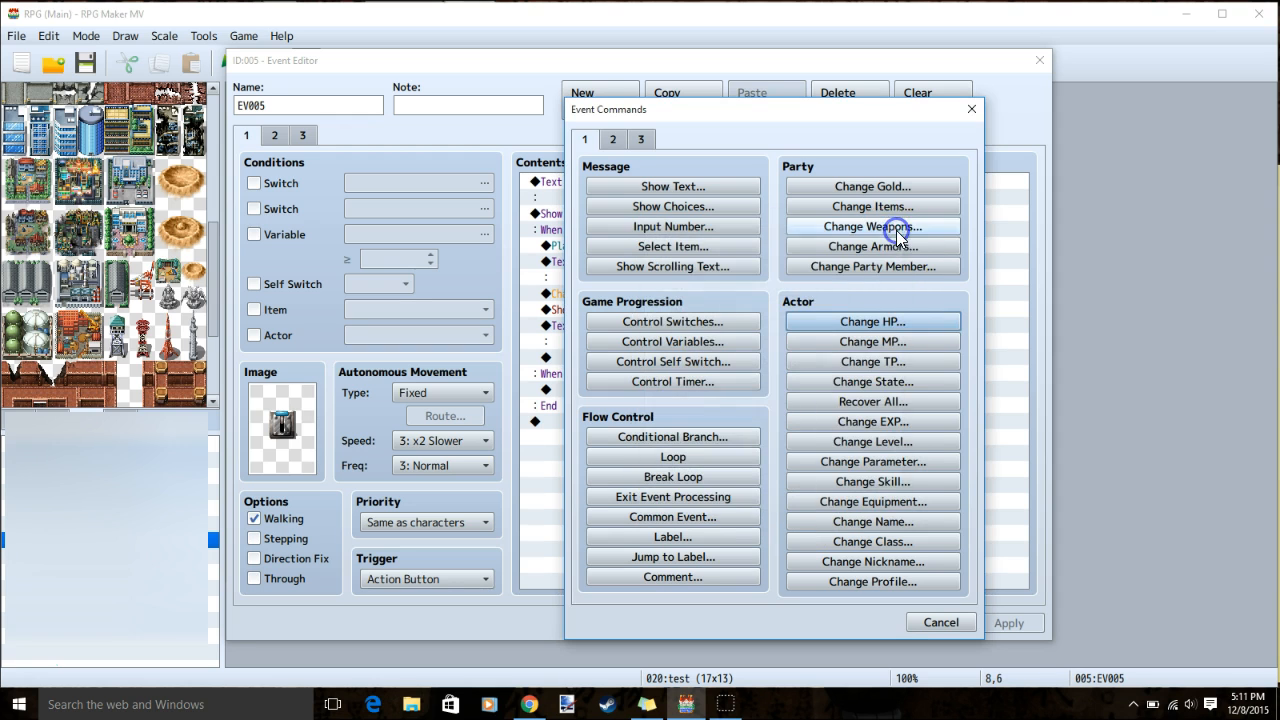
{"action": "left_click", "coordinate": [971, 110]}
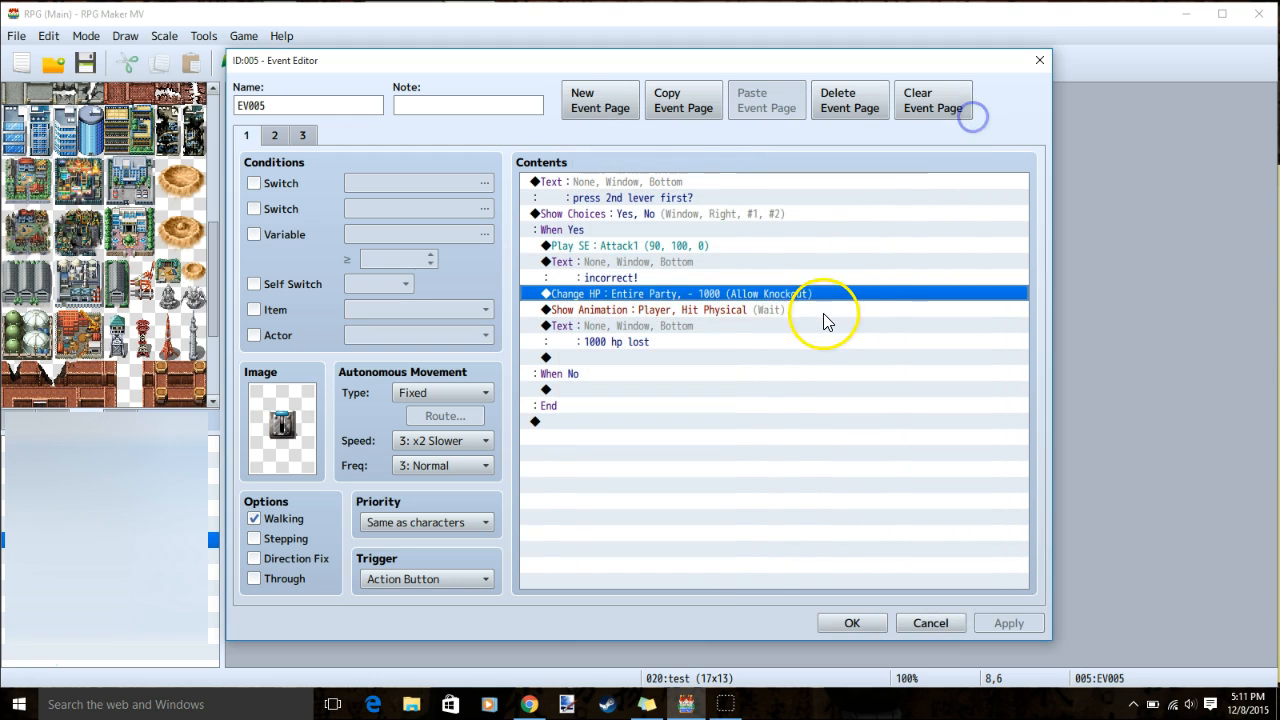
- Examine the Show Animation options for the Player character in the middle blue lever's event and close it without changes
{"action": "left_click", "coordinate": [641, 318]}
{"action": "key", "text": "Insert"}
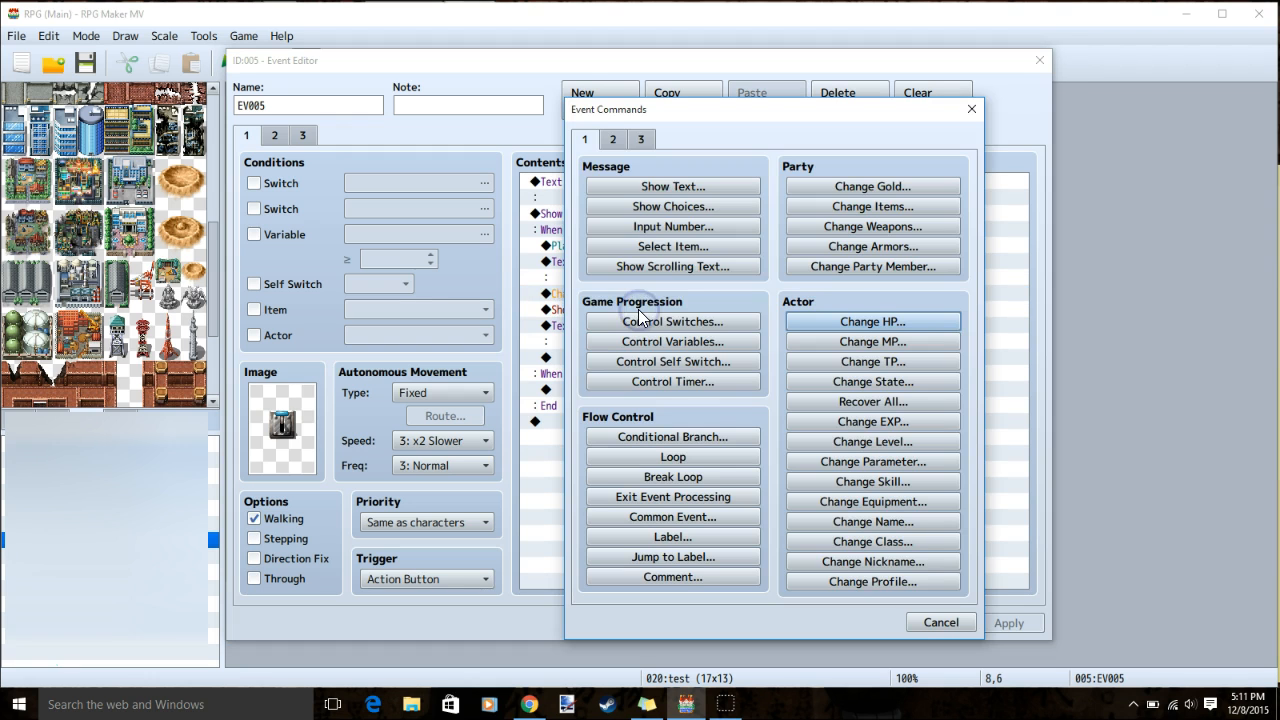
{"action": "left_click", "coordinate": [614, 140]}
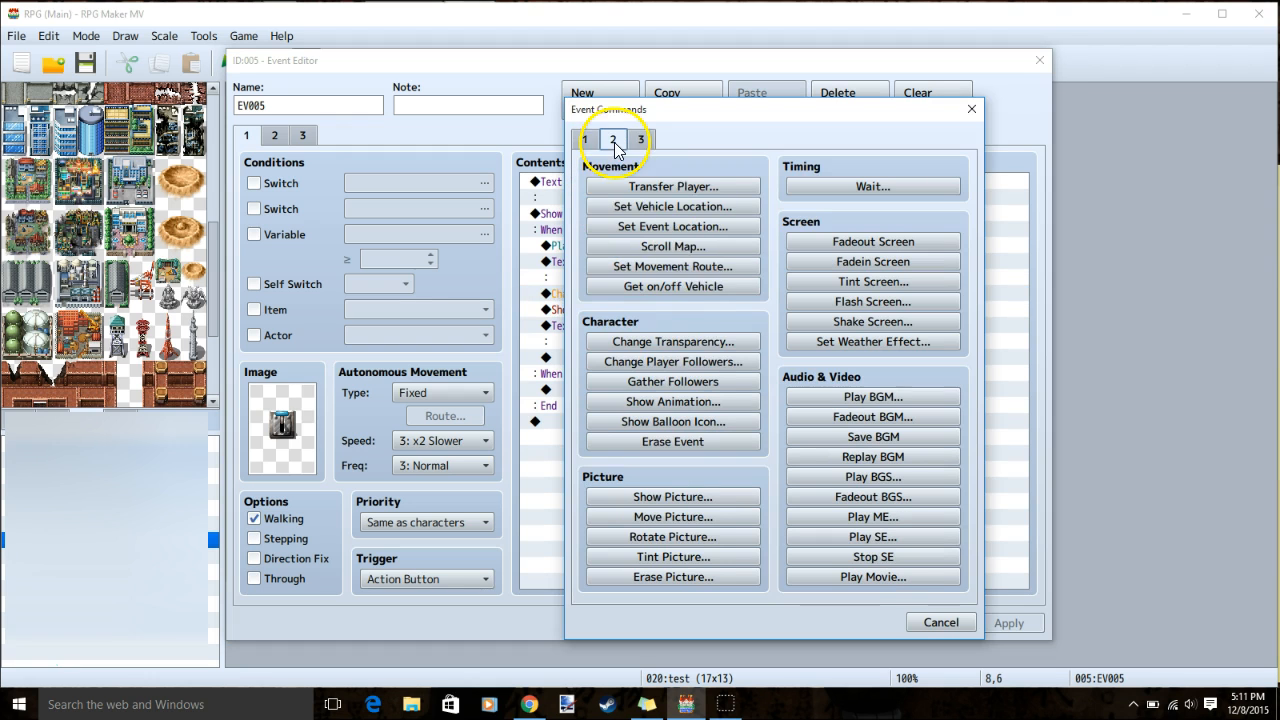
{"action": "left_click", "coordinate": [699, 400]}
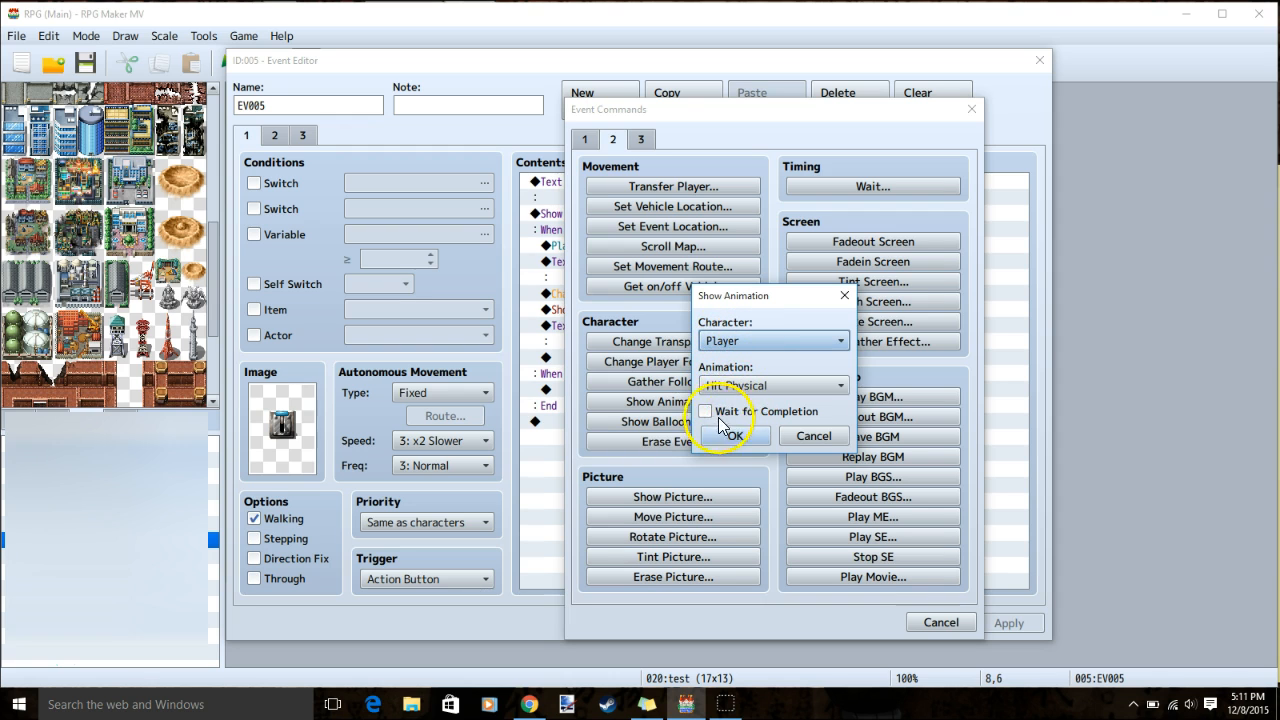
{"action": "left_click", "coordinate": [845, 295]}
{"action": "left_click", "coordinate": [969, 110]}
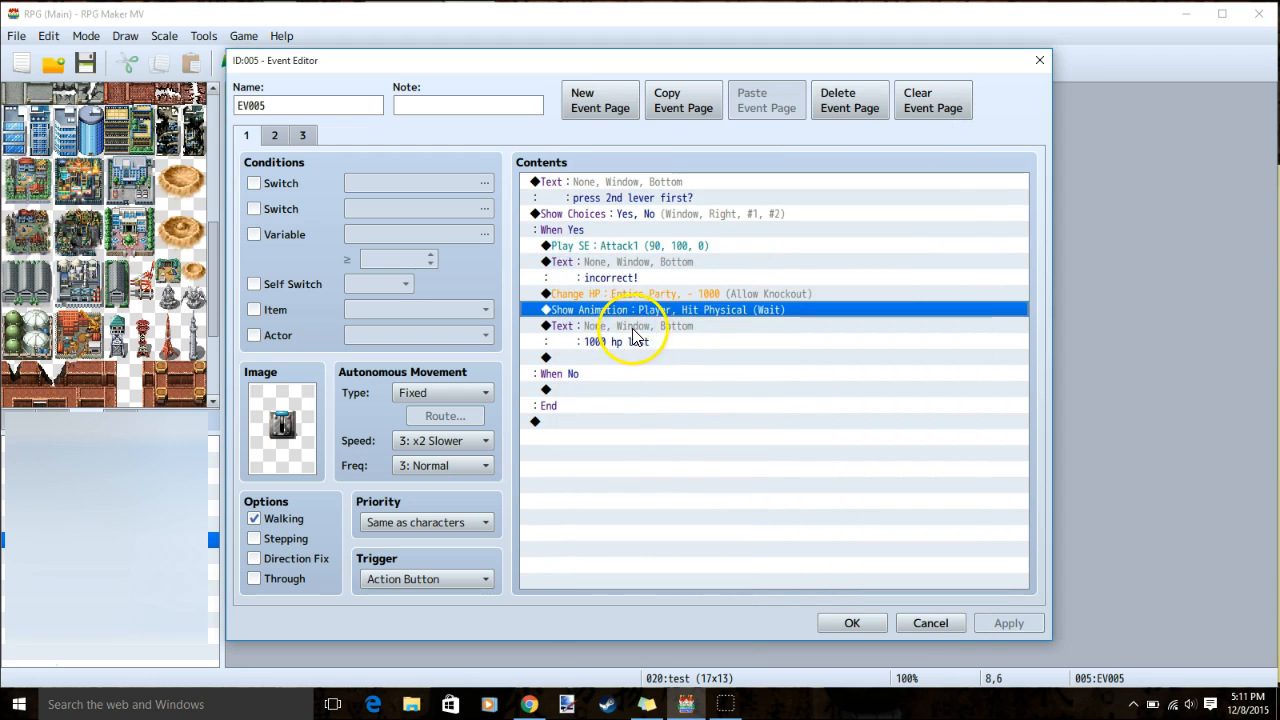
{"action": "left_click", "coordinate": [928, 622]}
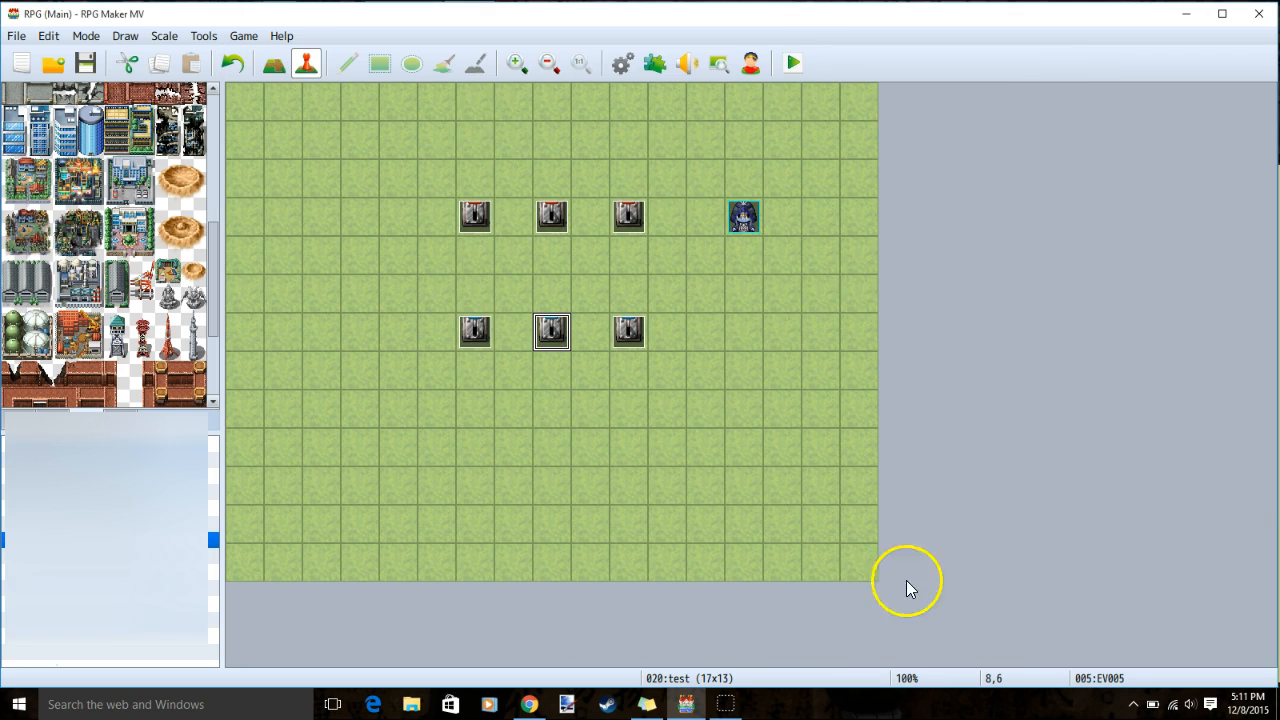
- Save the changes to the game and launch a playtest of the lever map
{"action": "left_click", "coordinate": [798, 64]}
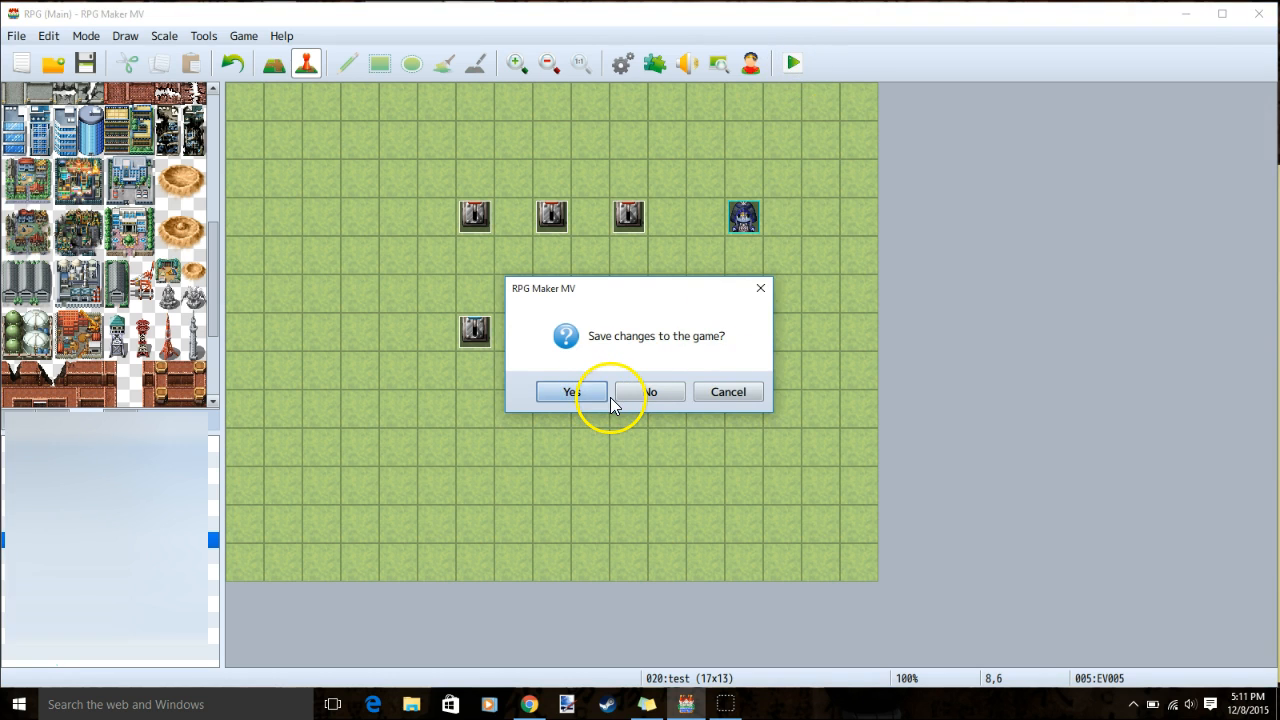
{"action": "left_click", "coordinate": [572, 391]}
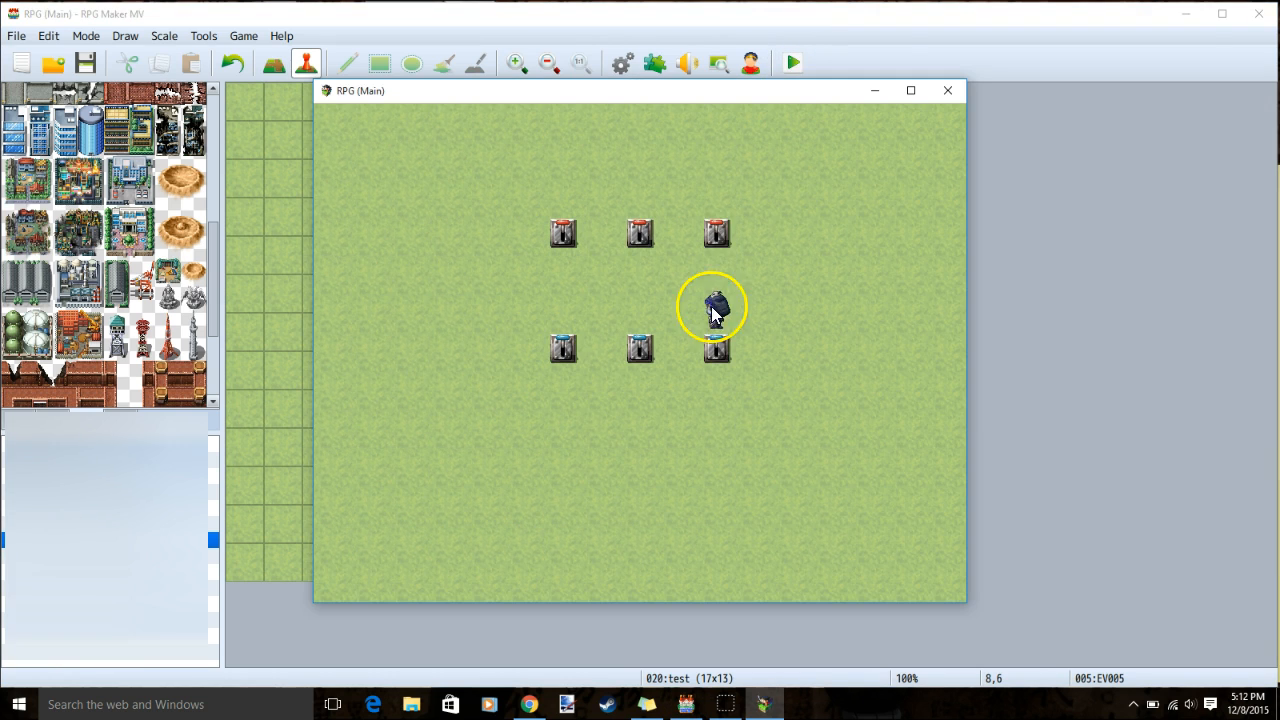
- Pull the third red lever out of order in the playtest and attack the Bat to finish the penalty battle
{"action": "left_click", "coordinate": [714, 246]}
{"action": "left_click", "coordinate": [893, 429]}
{"action": "left_click", "coordinate": [785, 372]}
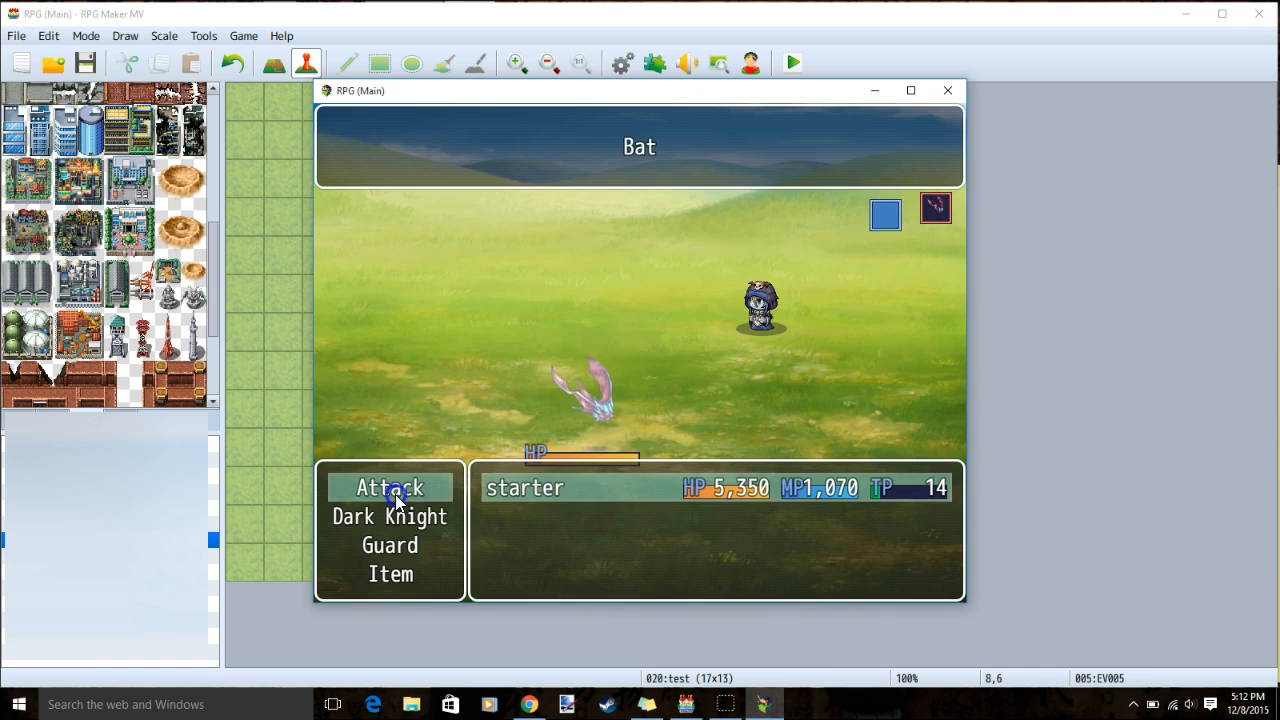
{"action": "left_click", "coordinate": [392, 490]}
{"action": "left_click", "coordinate": [557, 386]}
{"action": "left_click", "coordinate": [641, 420]}
{"action": "left_click", "coordinate": [670, 372]}
- Pull the middle blue lever in the playtest and check the party's HP after the penalty in the game's status display
{"action": "left_click", "coordinate": [653, 316]}
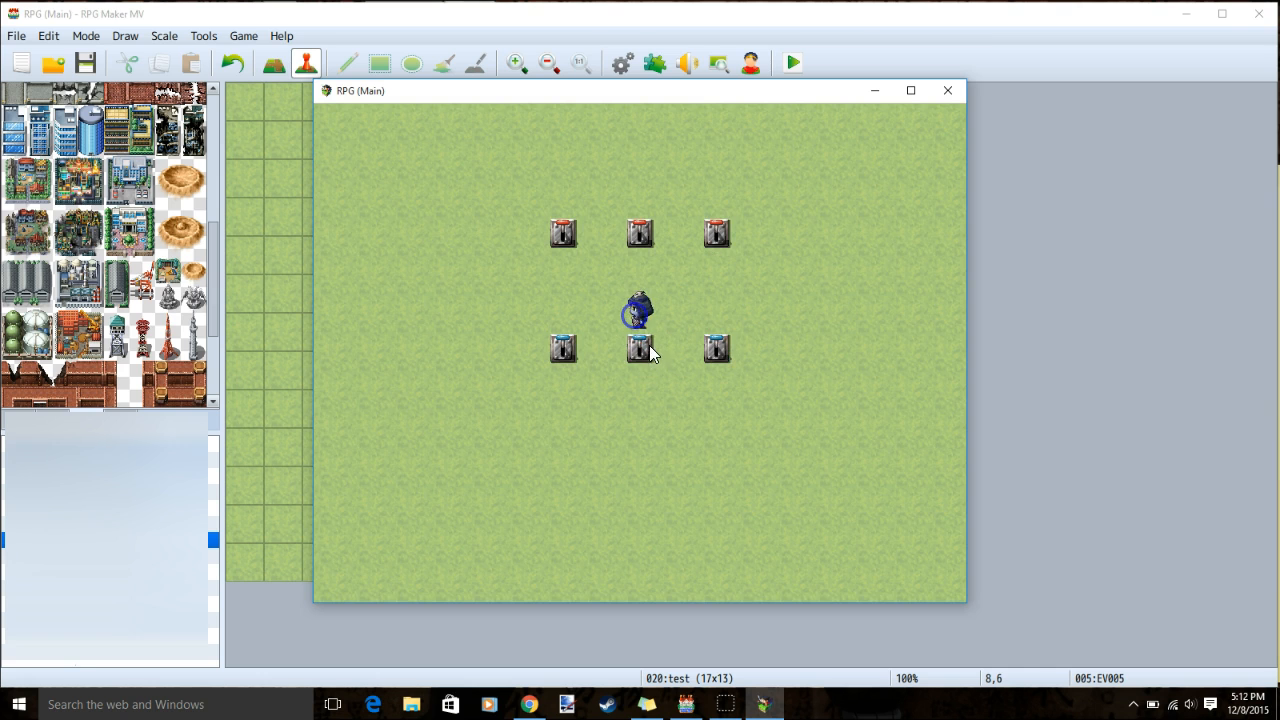
{"action": "left_click", "coordinate": [637, 358]}
{"action": "left_click", "coordinate": [899, 402]}
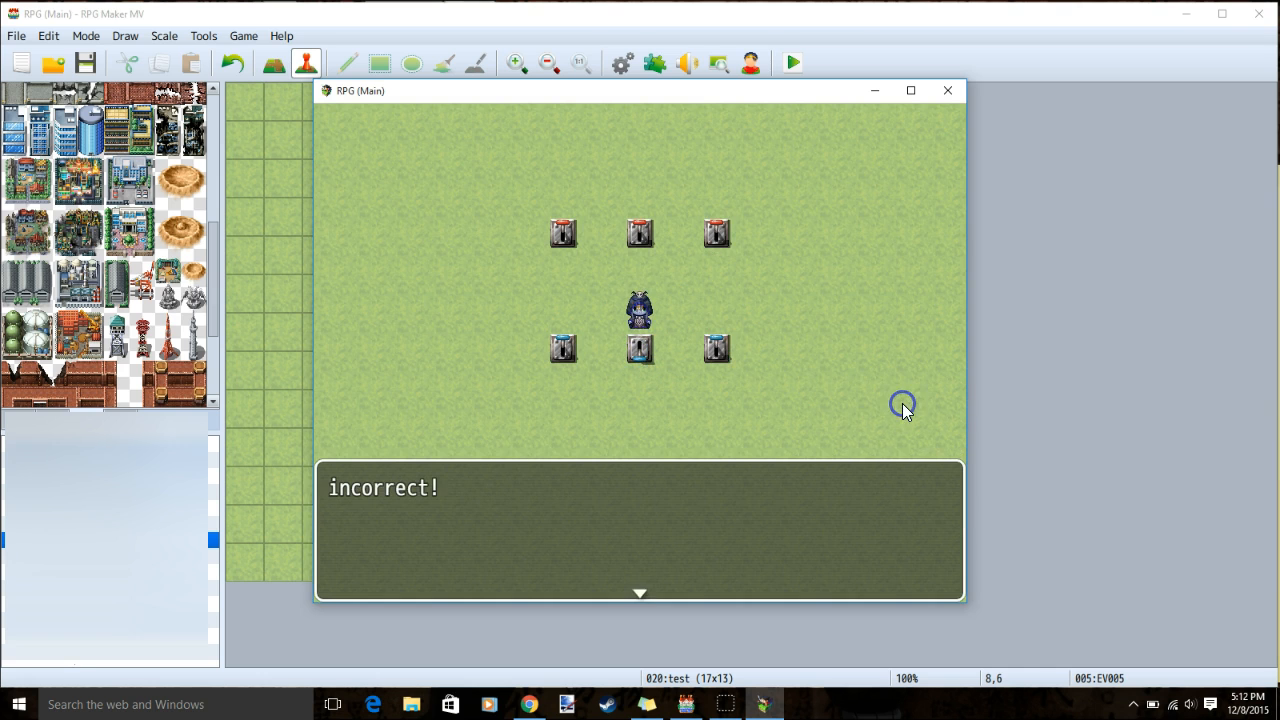
{"action": "left_click", "coordinate": [835, 407]}
{"action": "left_click", "coordinate": [639, 358]}
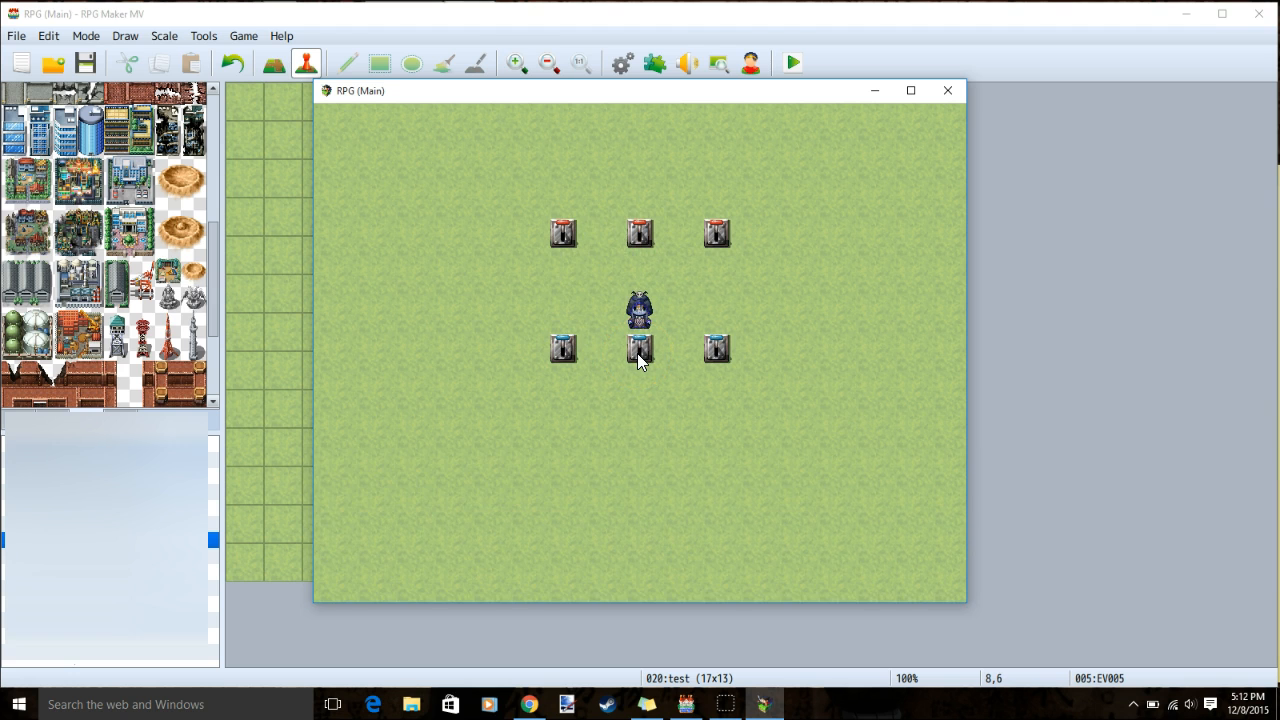
{"action": "right_click", "coordinate": [637, 353]}
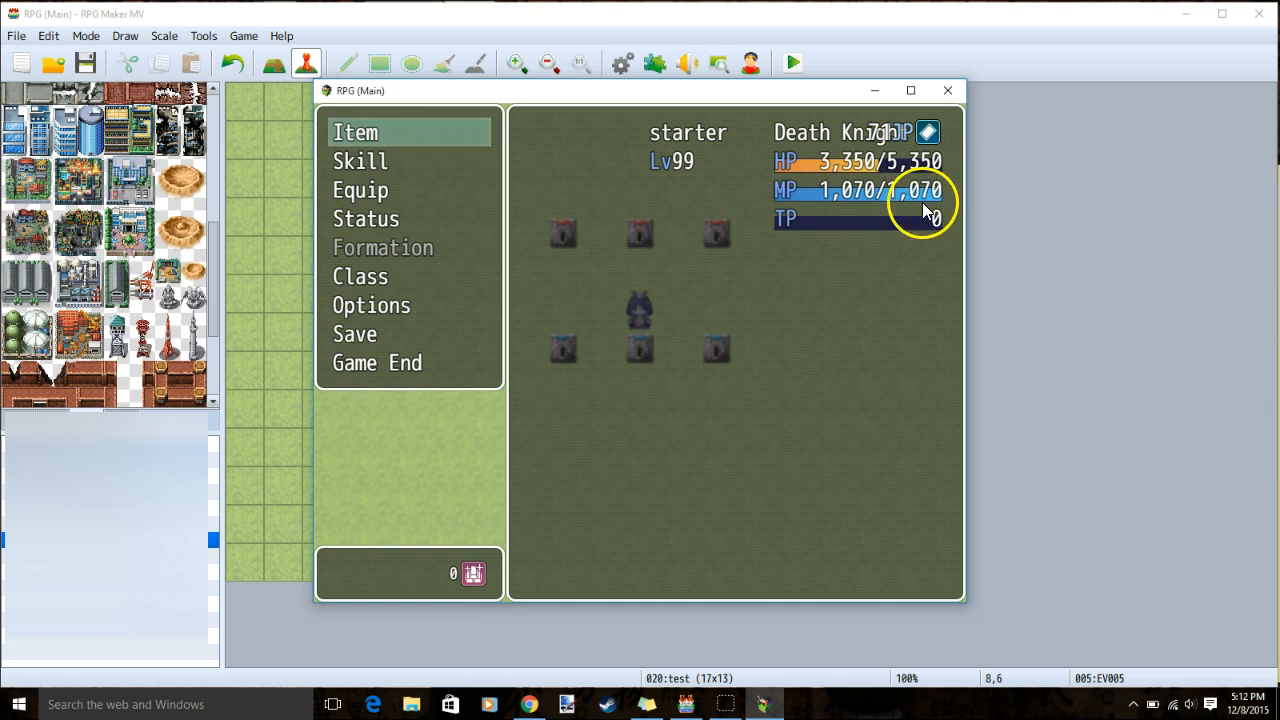
{"action": "right_click", "coordinate": [885, 237]}
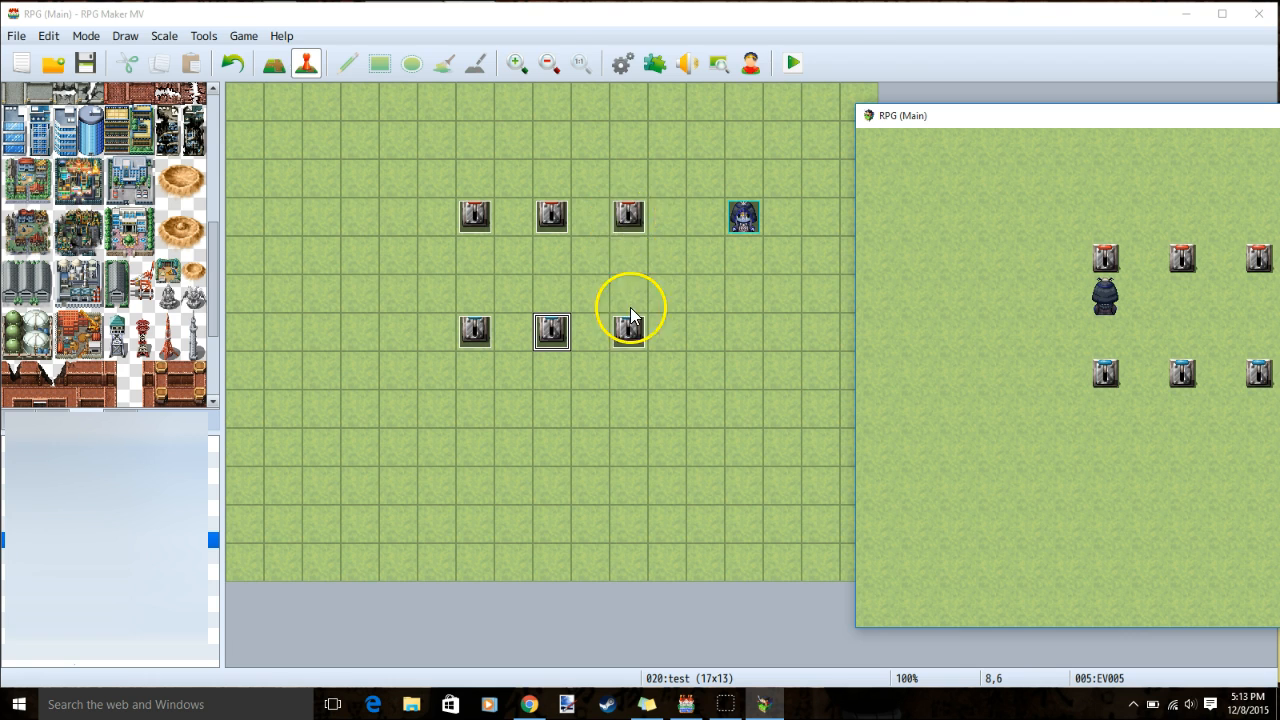
- Open the third red lever's third event page and examine the Transfer Player command's location options without adding anything
{"action": "double_click", "coordinate": [630, 313]}
{"action": "left_click", "coordinate": [303, 135]}
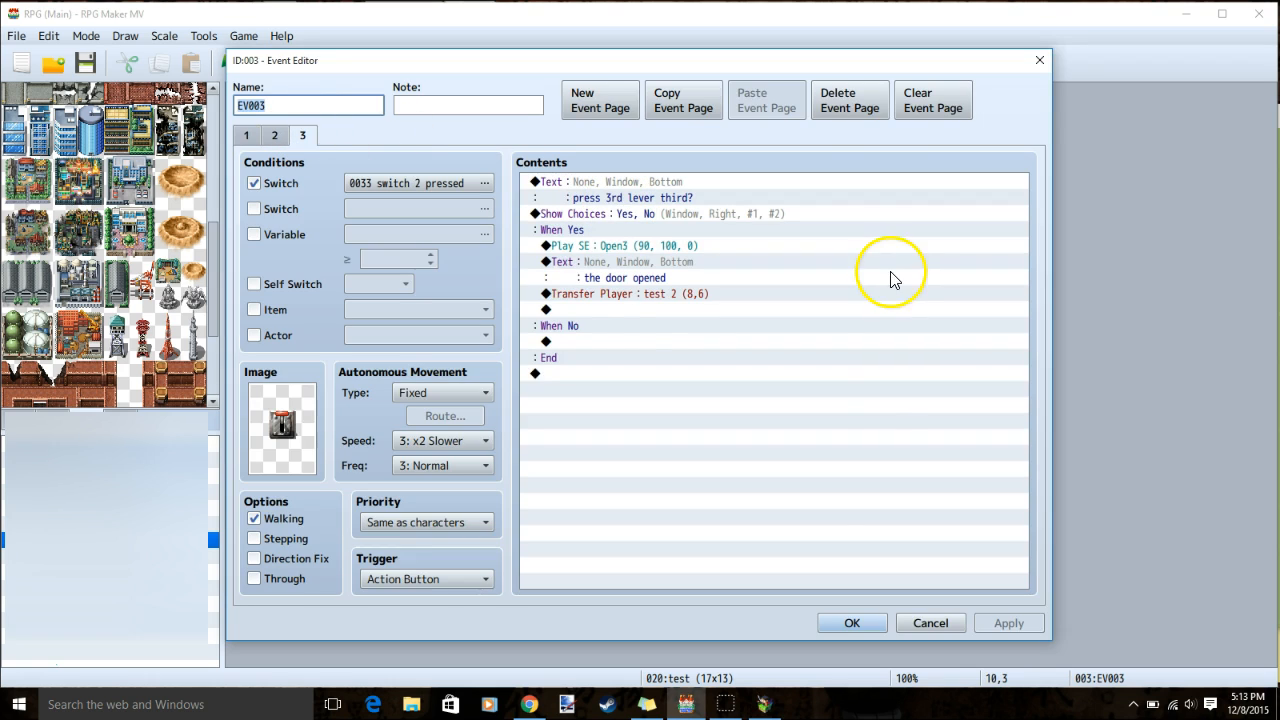
{"action": "double_click", "coordinate": [648, 306]}
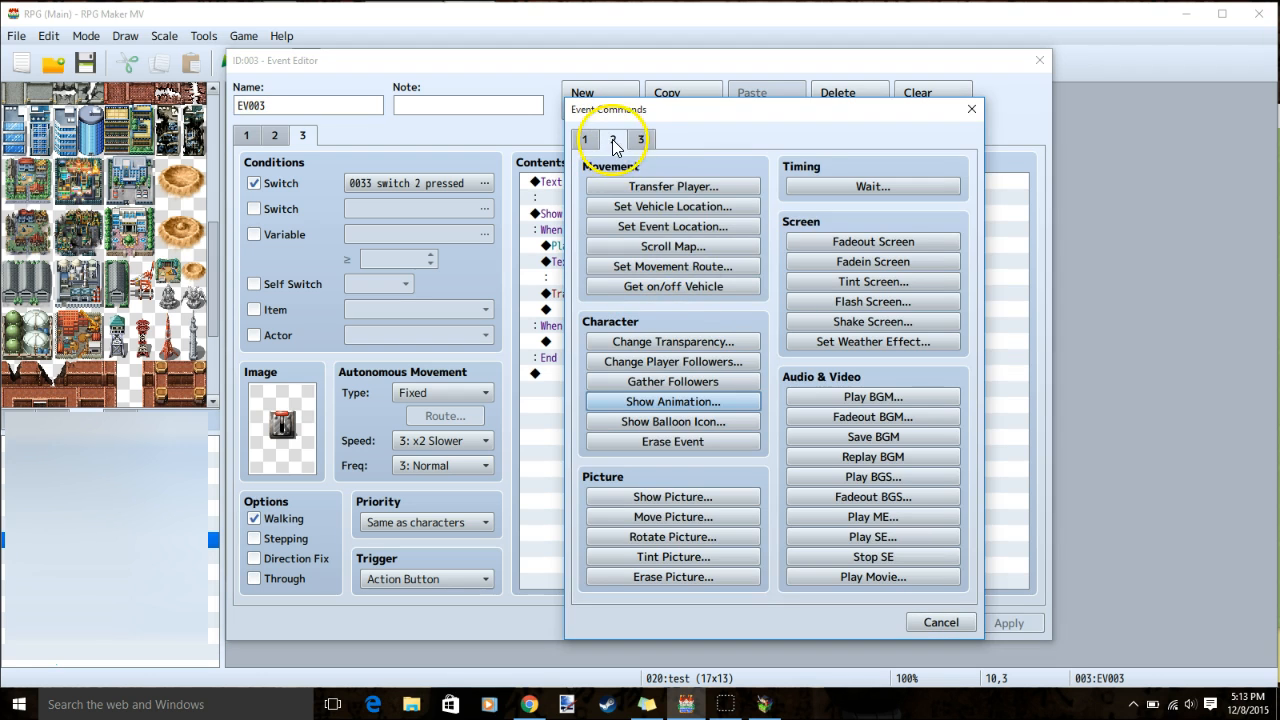
{"action": "left_click", "coordinate": [655, 186]}
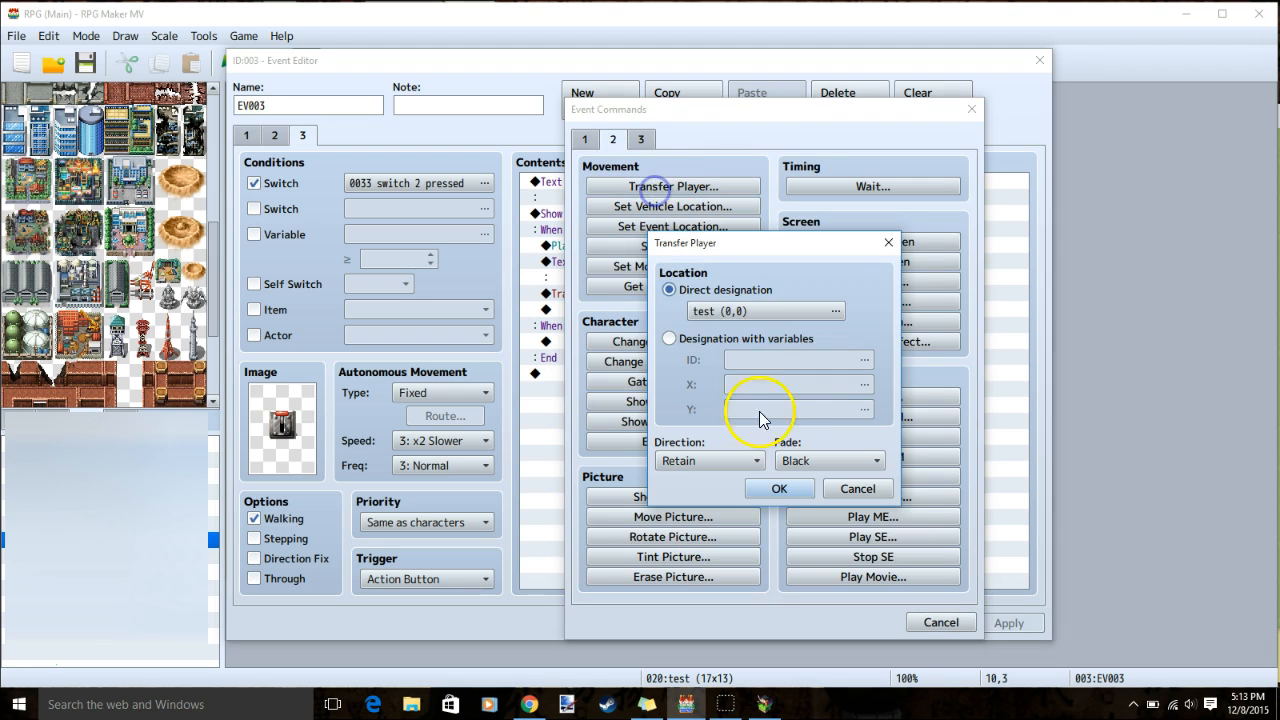
{"action": "double_click", "coordinate": [752, 312]}
{"action": "left_click", "coordinate": [1212, 88]}
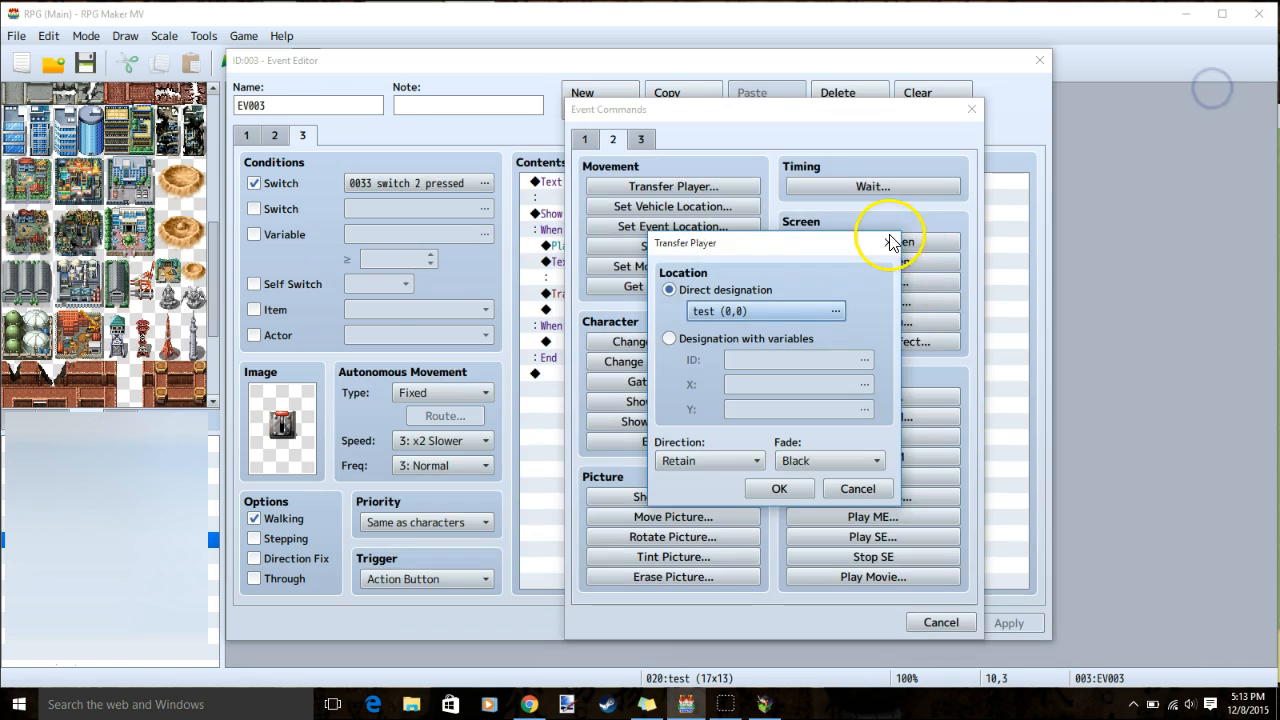
{"action": "left_click", "coordinate": [890, 242]}
- Pull the red levers in the correct order in the playtest and walk the character around the destination map
{"action": "left_click", "coordinate": [1001, 423]}
{"action": "left_click", "coordinate": [748, 263]}
{"action": "left_click", "coordinate": [968, 407]}
{"action": "left_click", "coordinate": [813, 274]}
{"action": "left_click", "coordinate": [839, 345]}
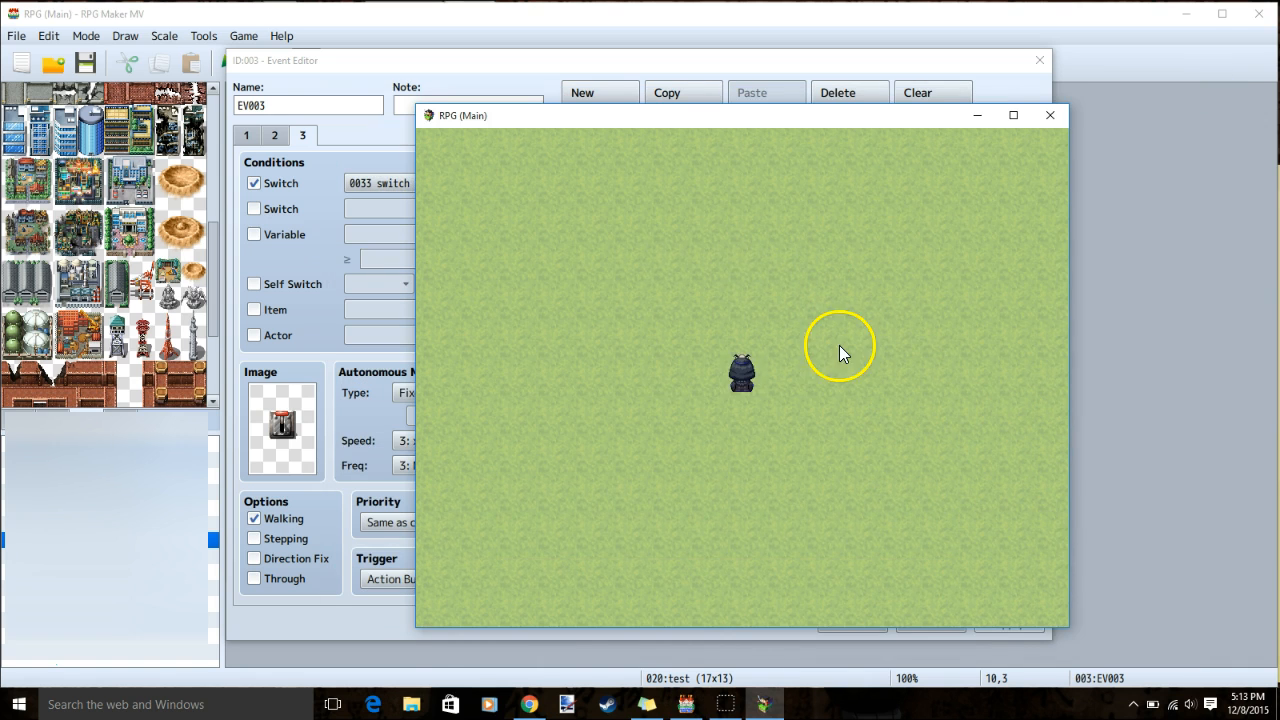
{"action": "left_click", "coordinate": [740, 240]}
{"action": "left_click", "coordinate": [750, 394]}
{"action": "left_click", "coordinate": [752, 211]}
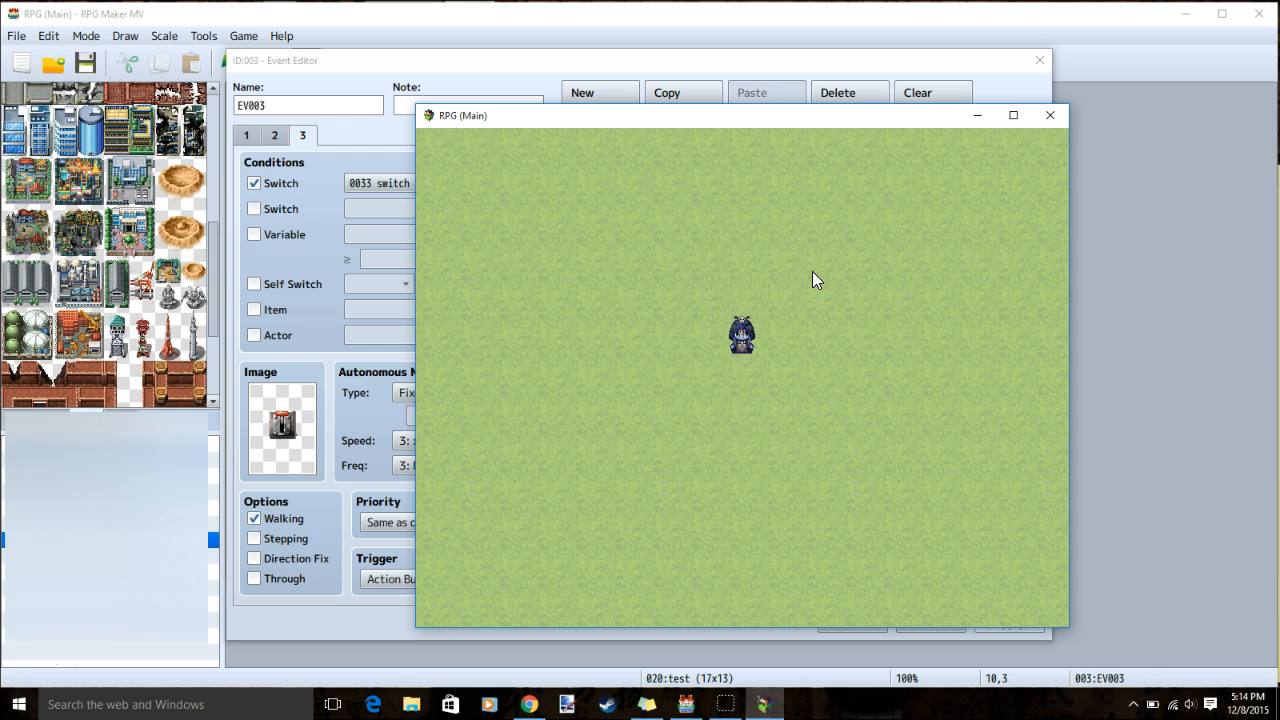